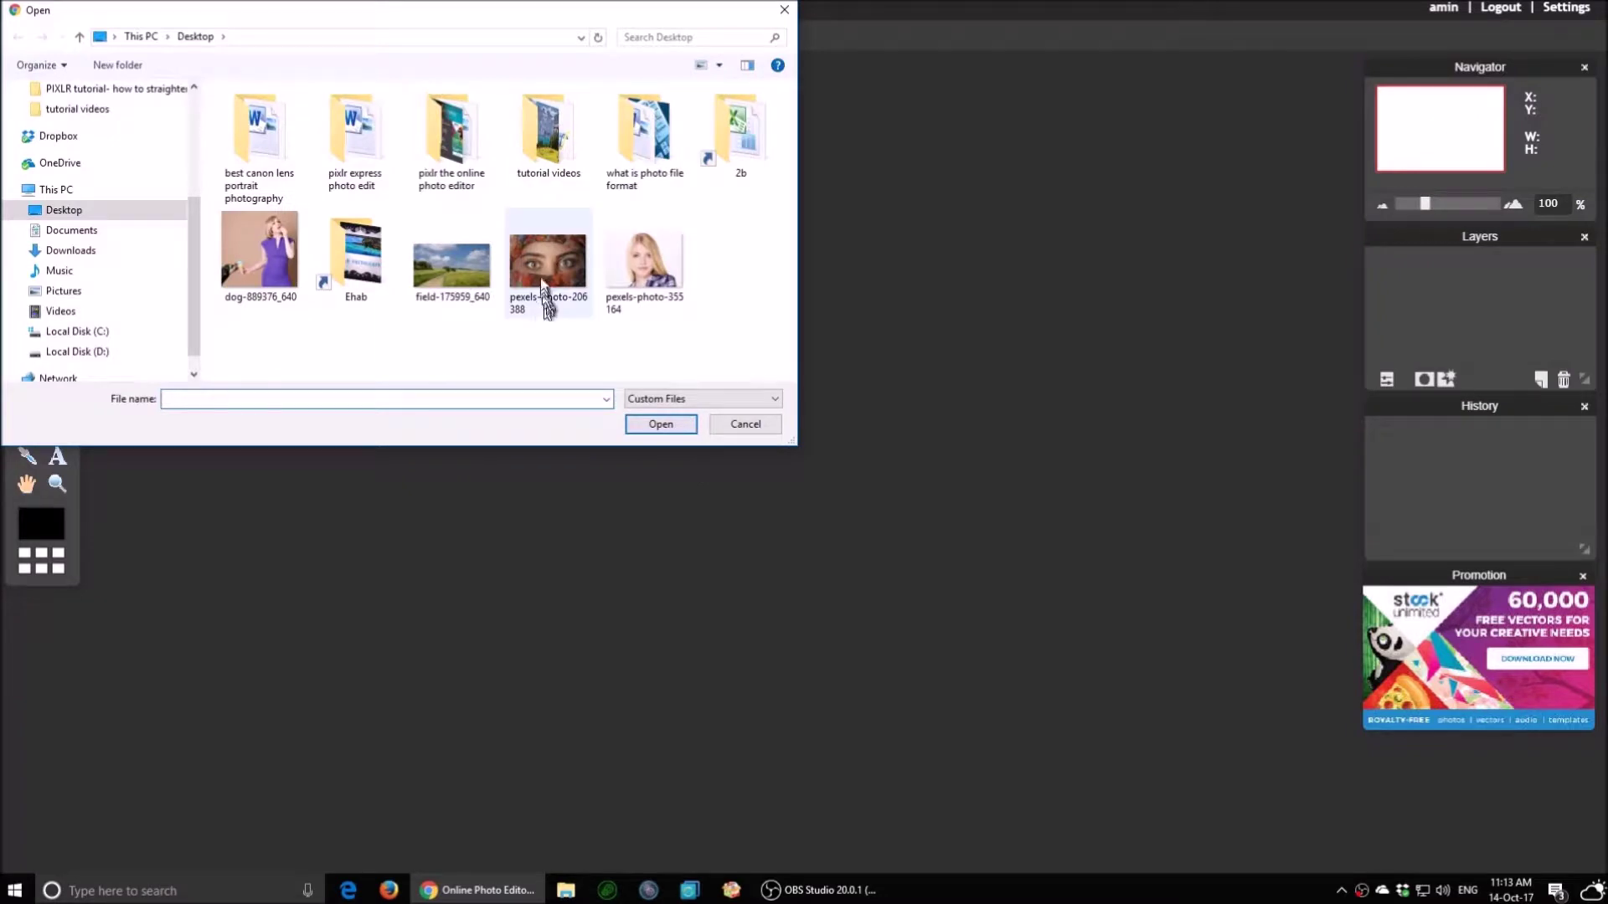
Step: Open pexels-photo-206388, maximize its window and zoom the view to 140%
{"action": "double_click", "coordinate": [545, 268]}
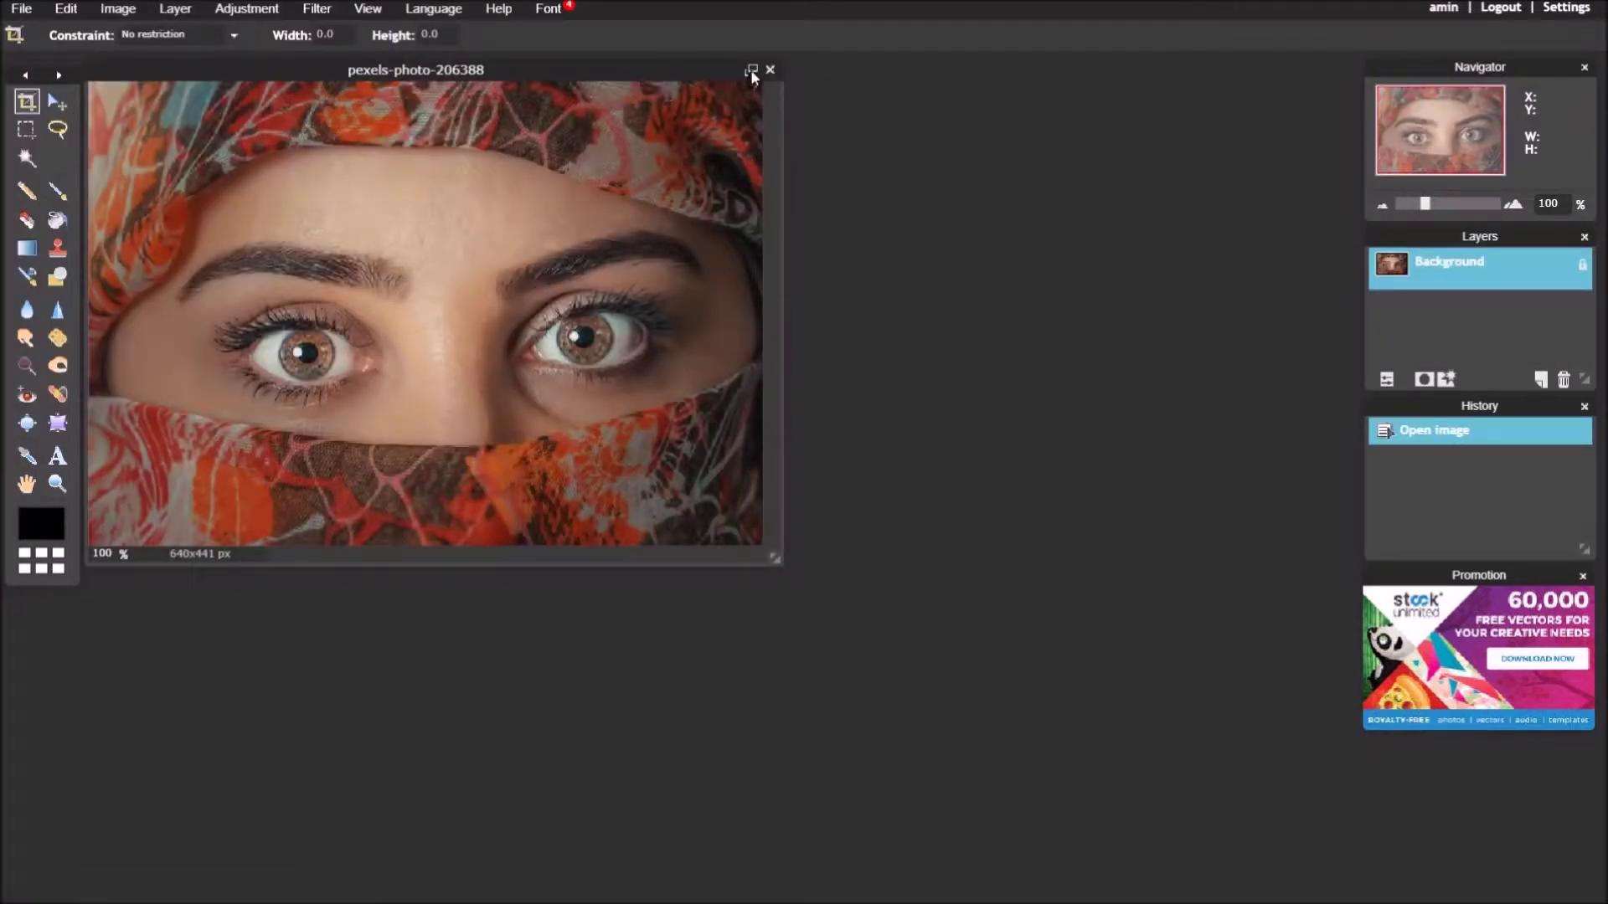
{"action": "left_click", "coordinate": [753, 72]}
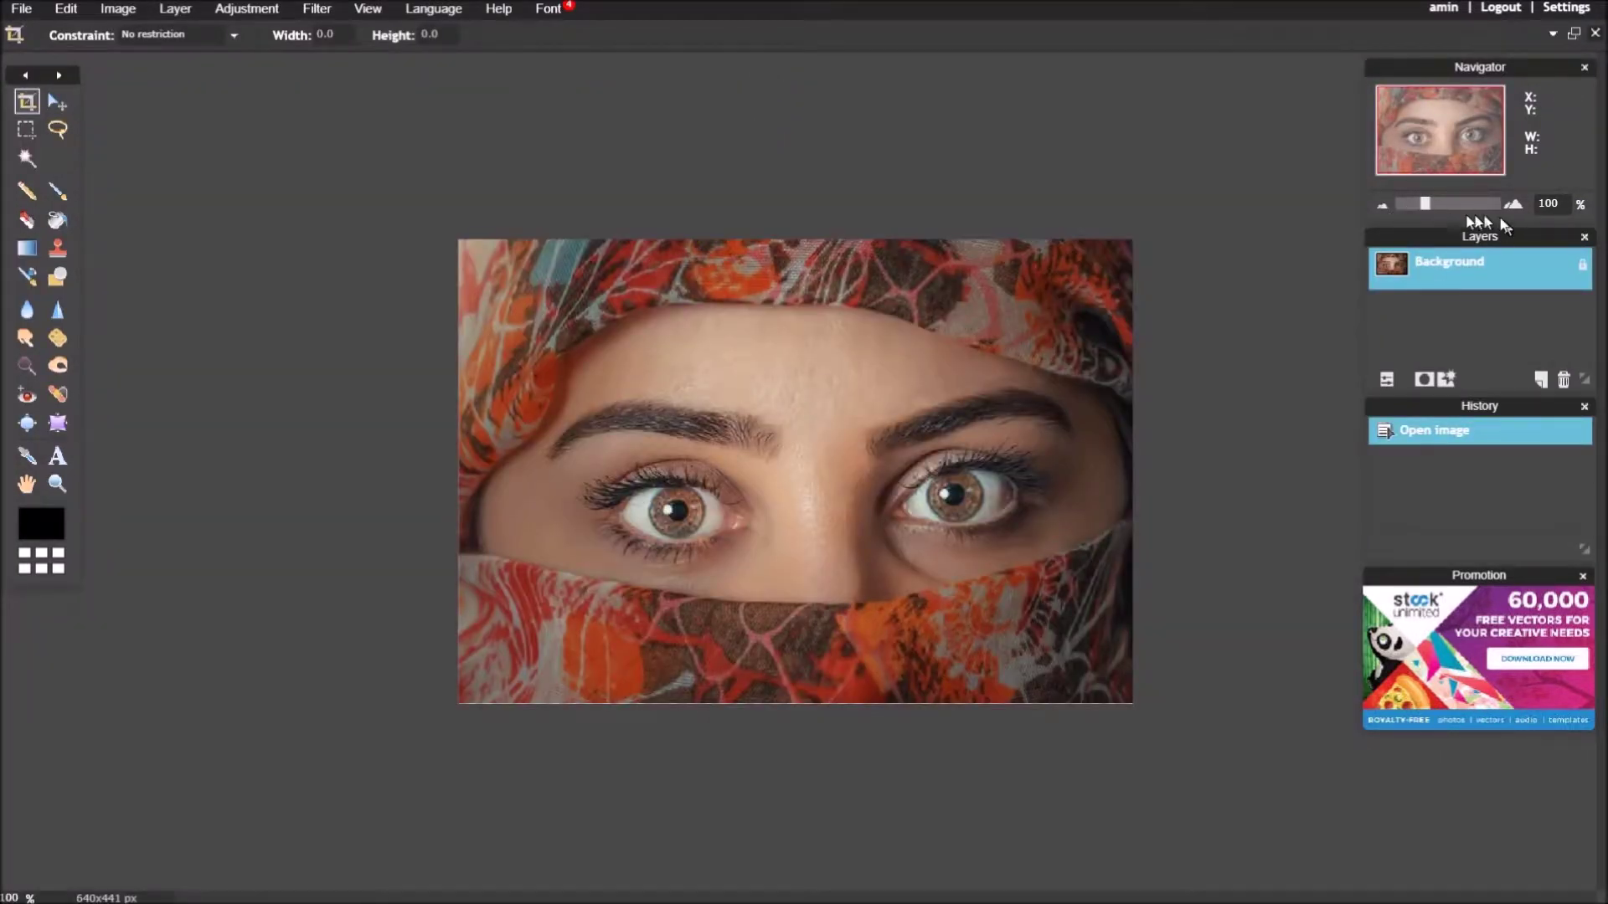
{"action": "left_click_drag", "start_coordinate": [1424, 204], "coordinate": [1433, 211]}
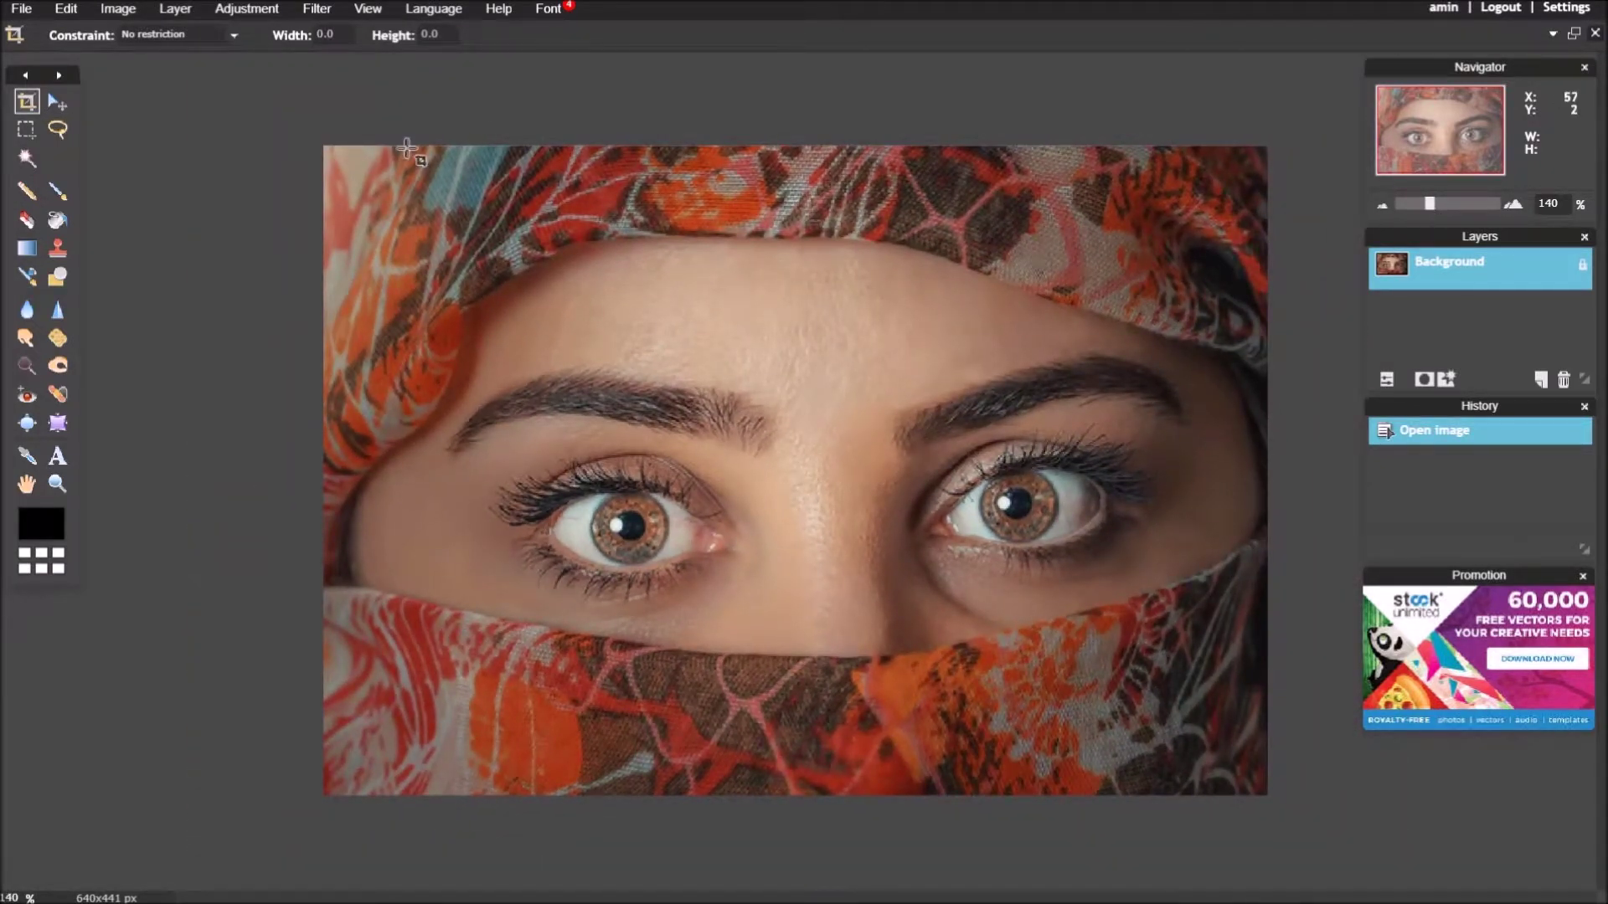
{"action": "left_click", "coordinate": [177, 10]}
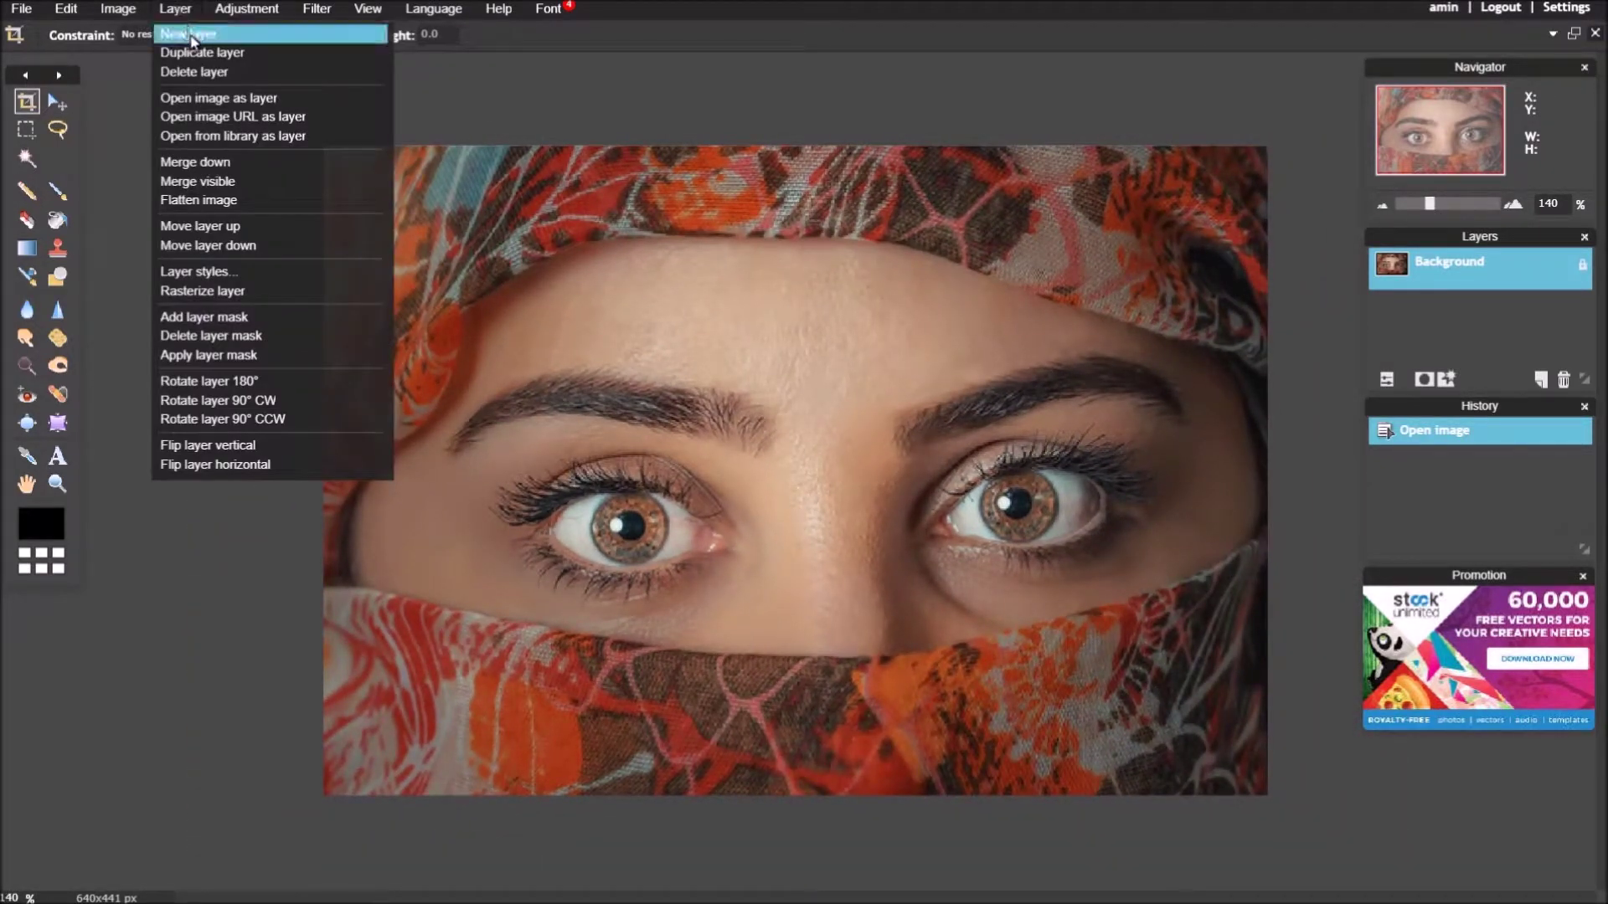
Step: Create two new layers with Layer > New layer, naming the top 'eyes' and the other 'scarf'
{"action": "left_click", "coordinate": [194, 37]}
{"action": "left_click", "coordinate": [178, 10]}
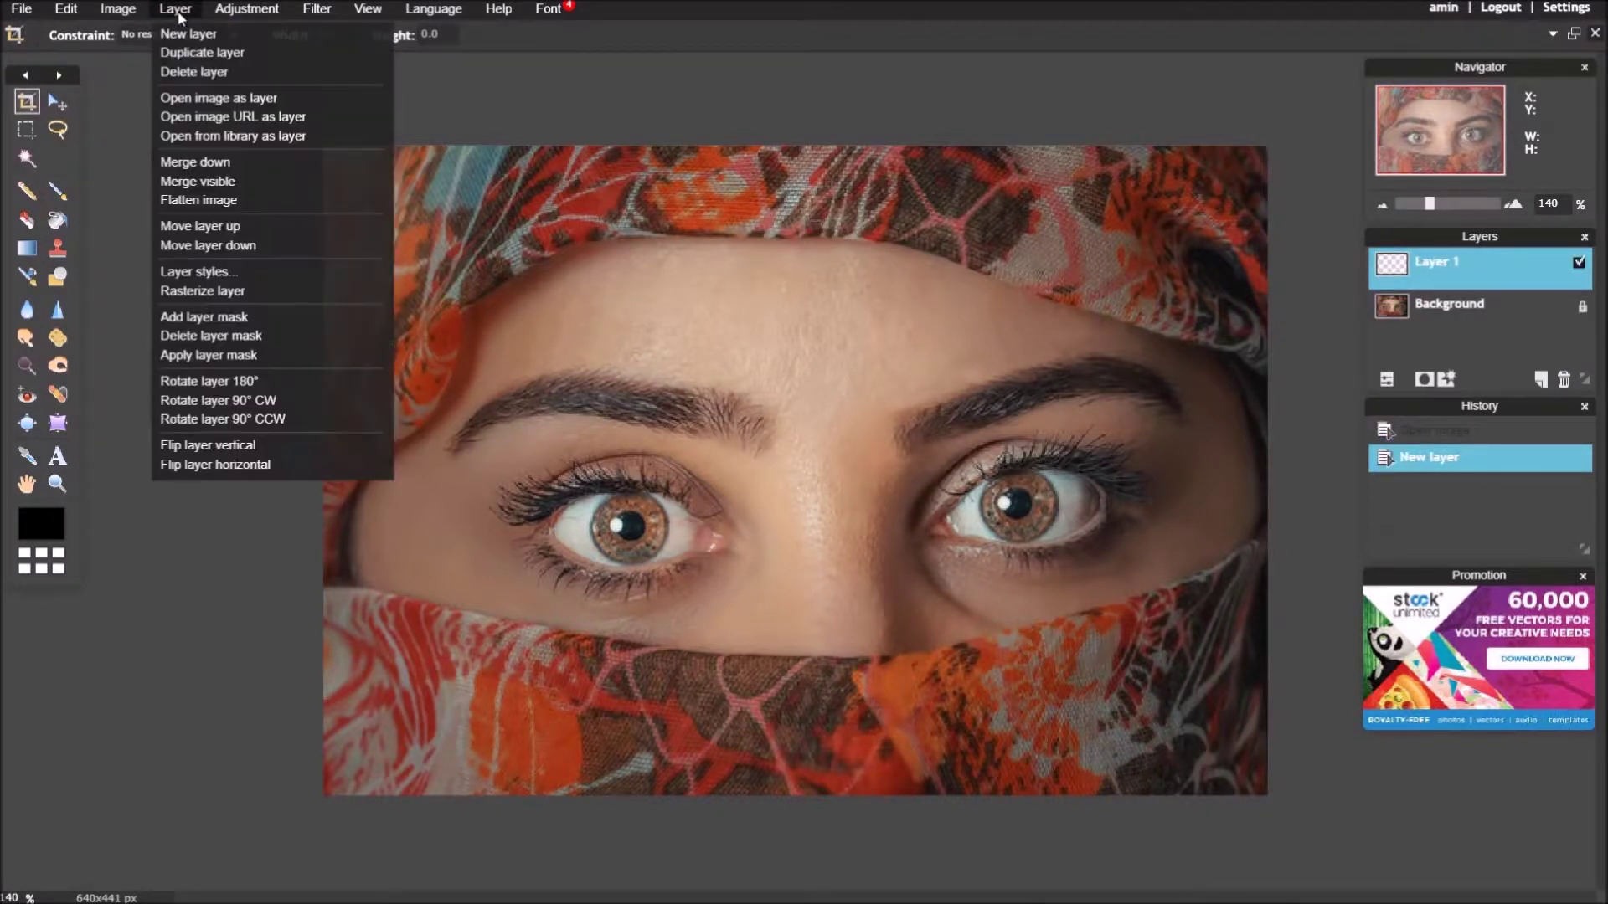
{"action": "left_click", "coordinate": [194, 37]}
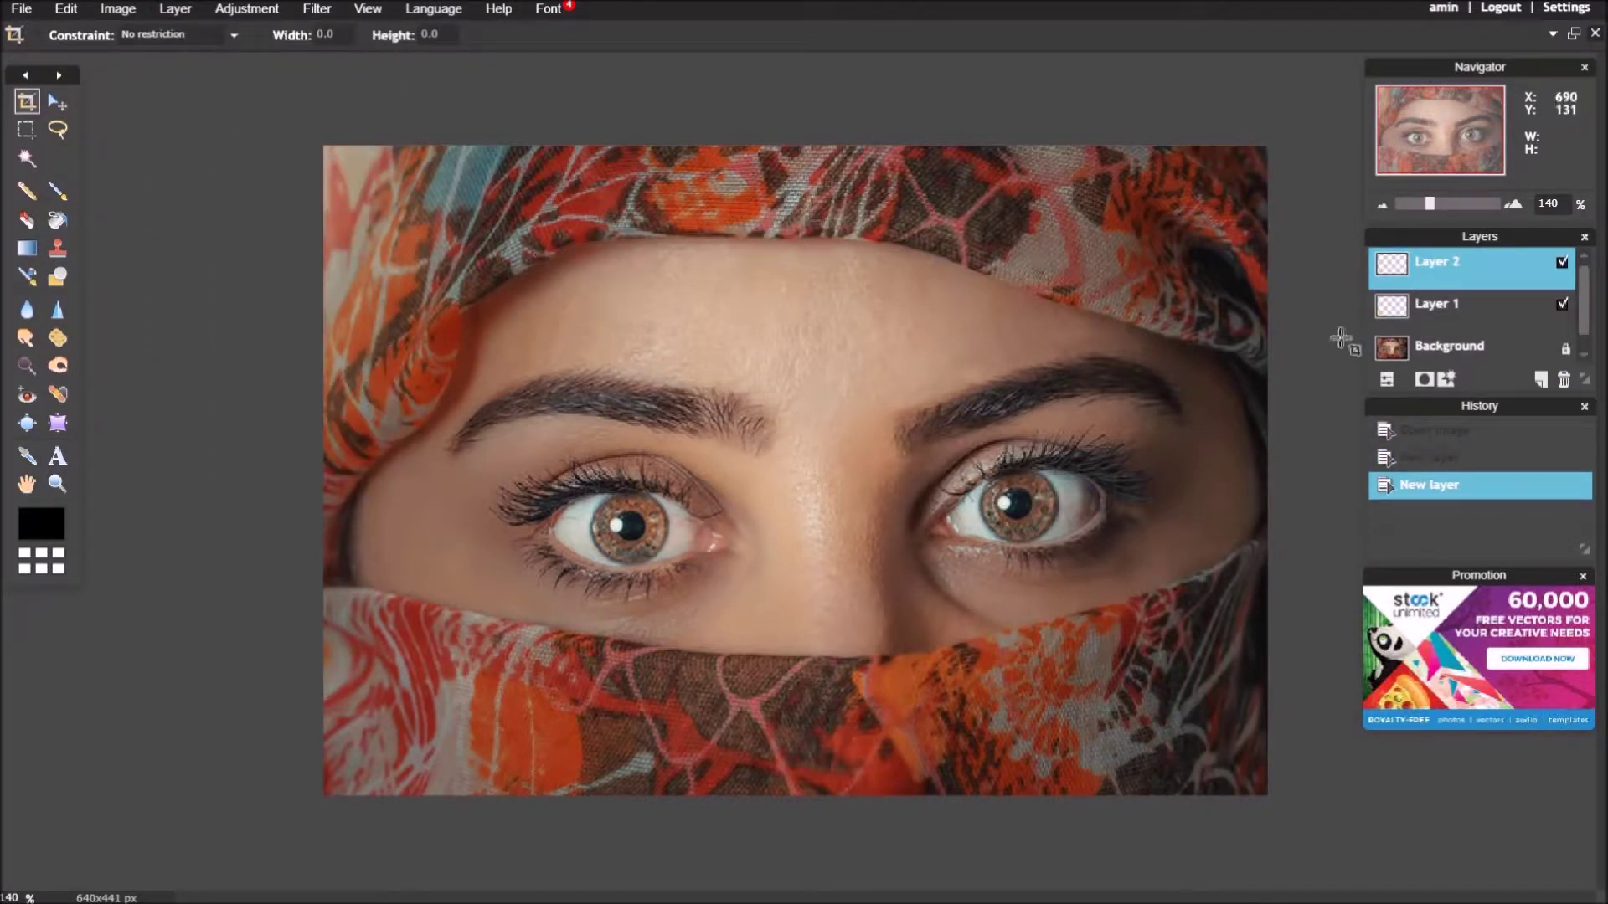
{"action": "double_click", "coordinate": [1441, 267]}
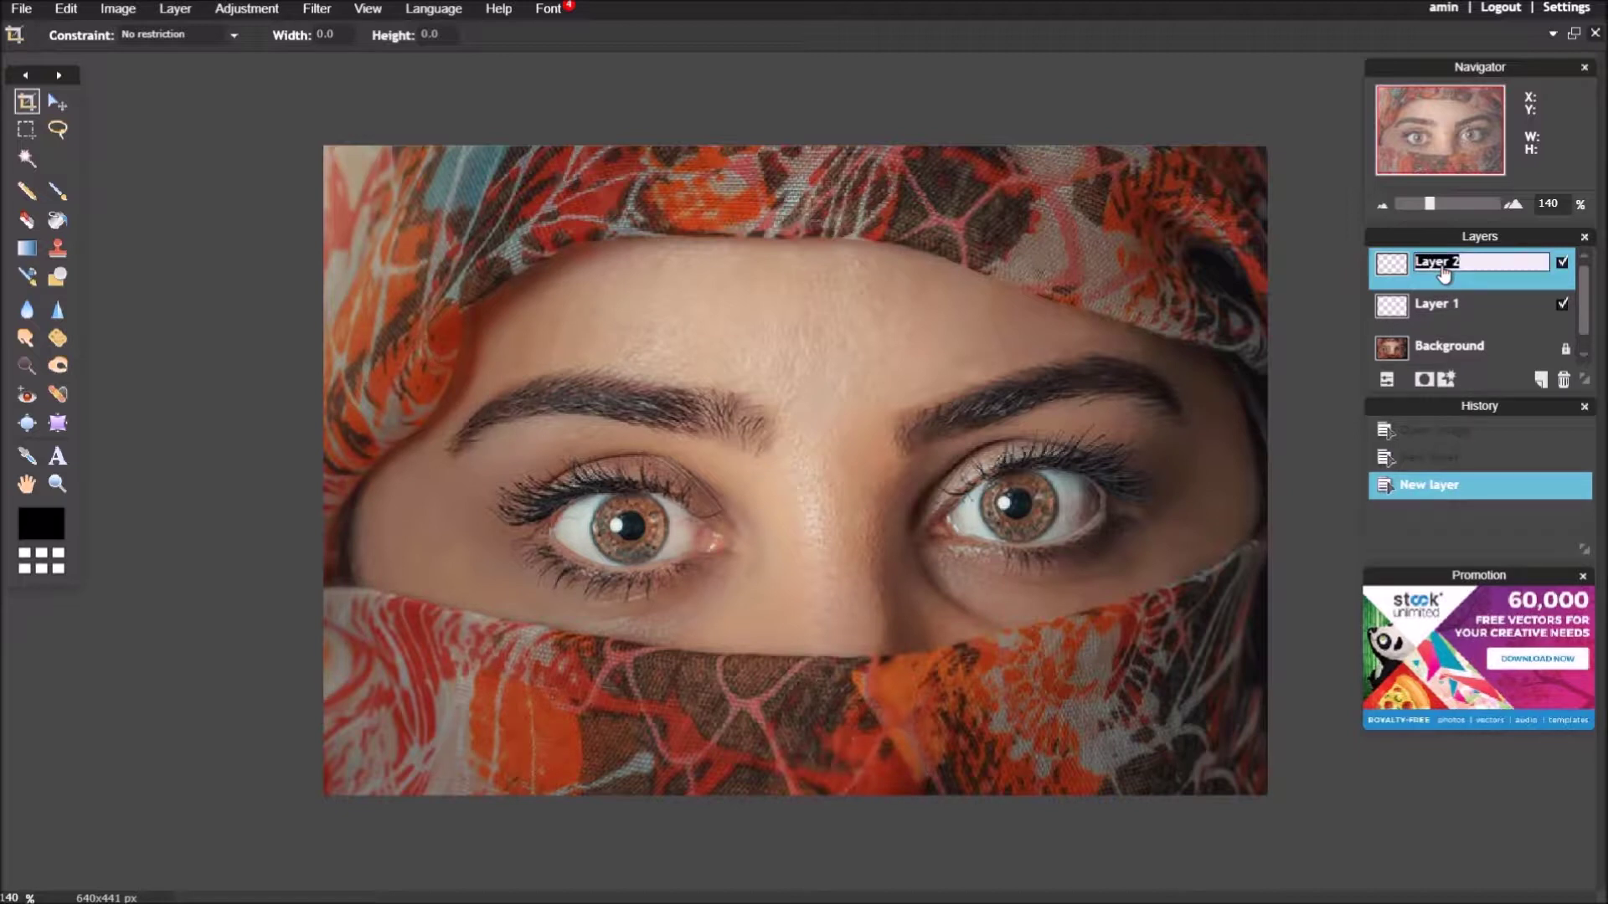
{"action": "type", "text": "eyes"}
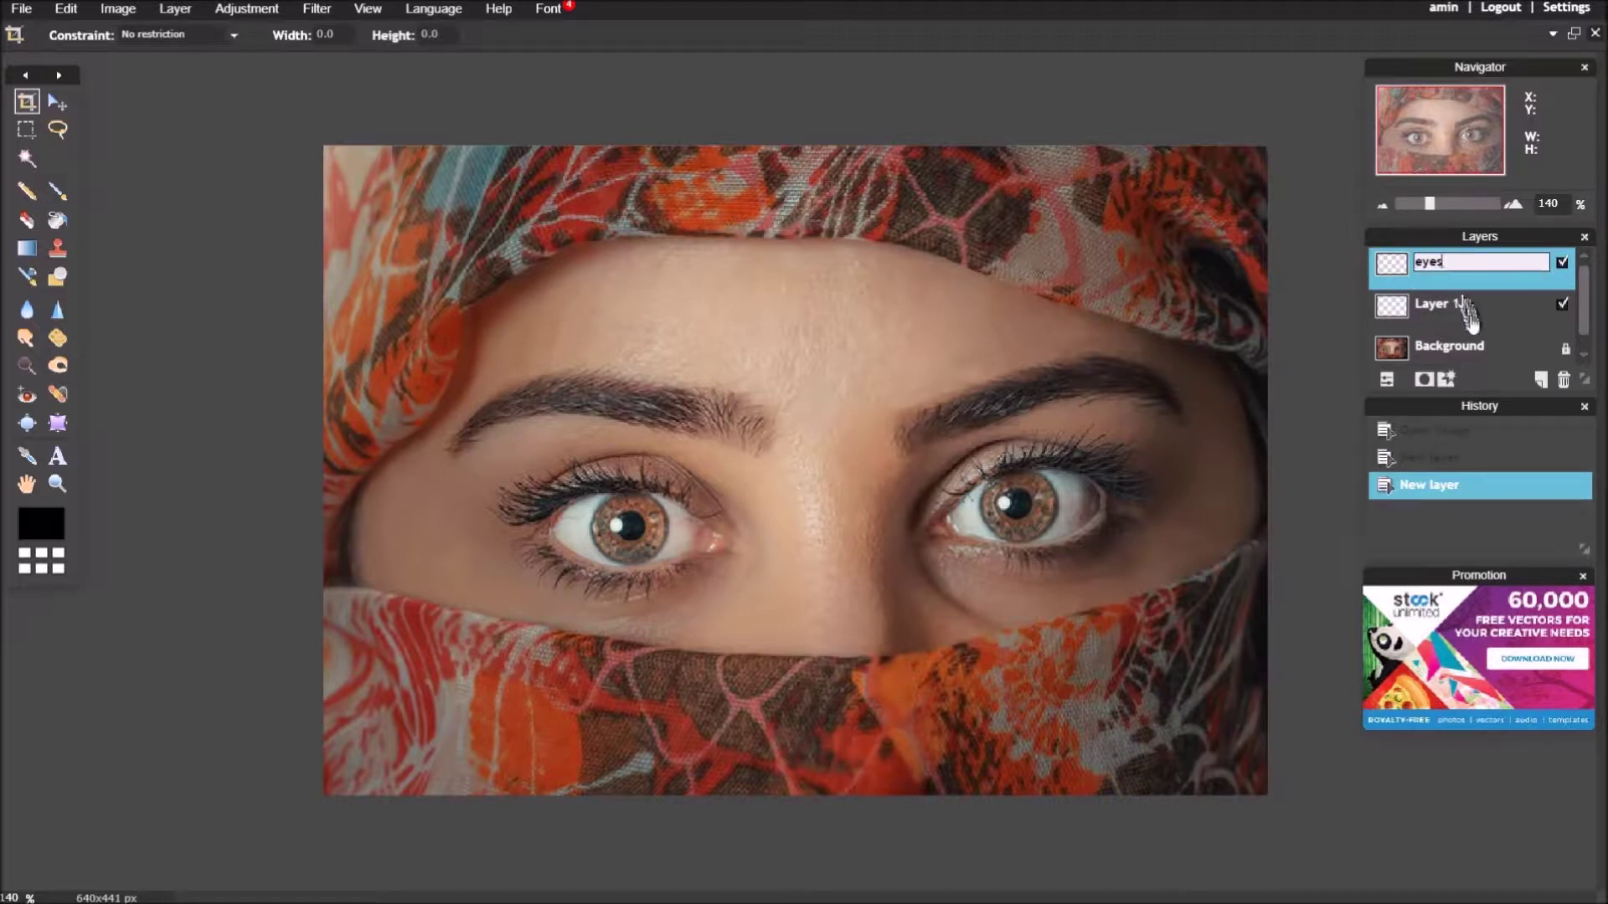
{"action": "double_click", "coordinate": [1438, 305]}
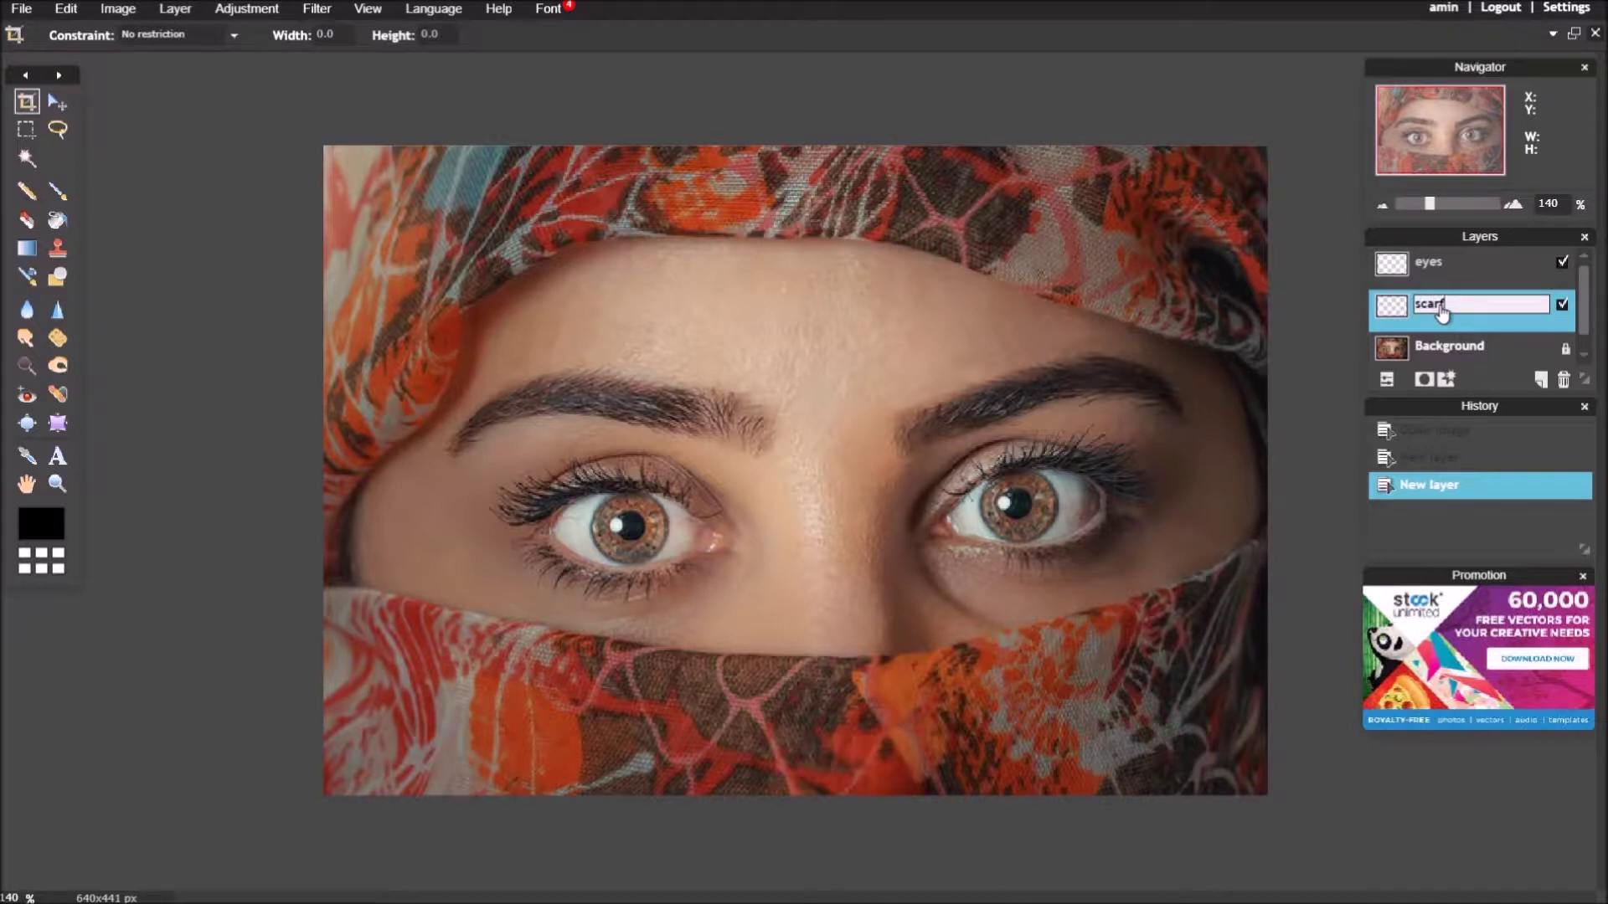
{"action": "left_click", "coordinate": [1482, 277]}
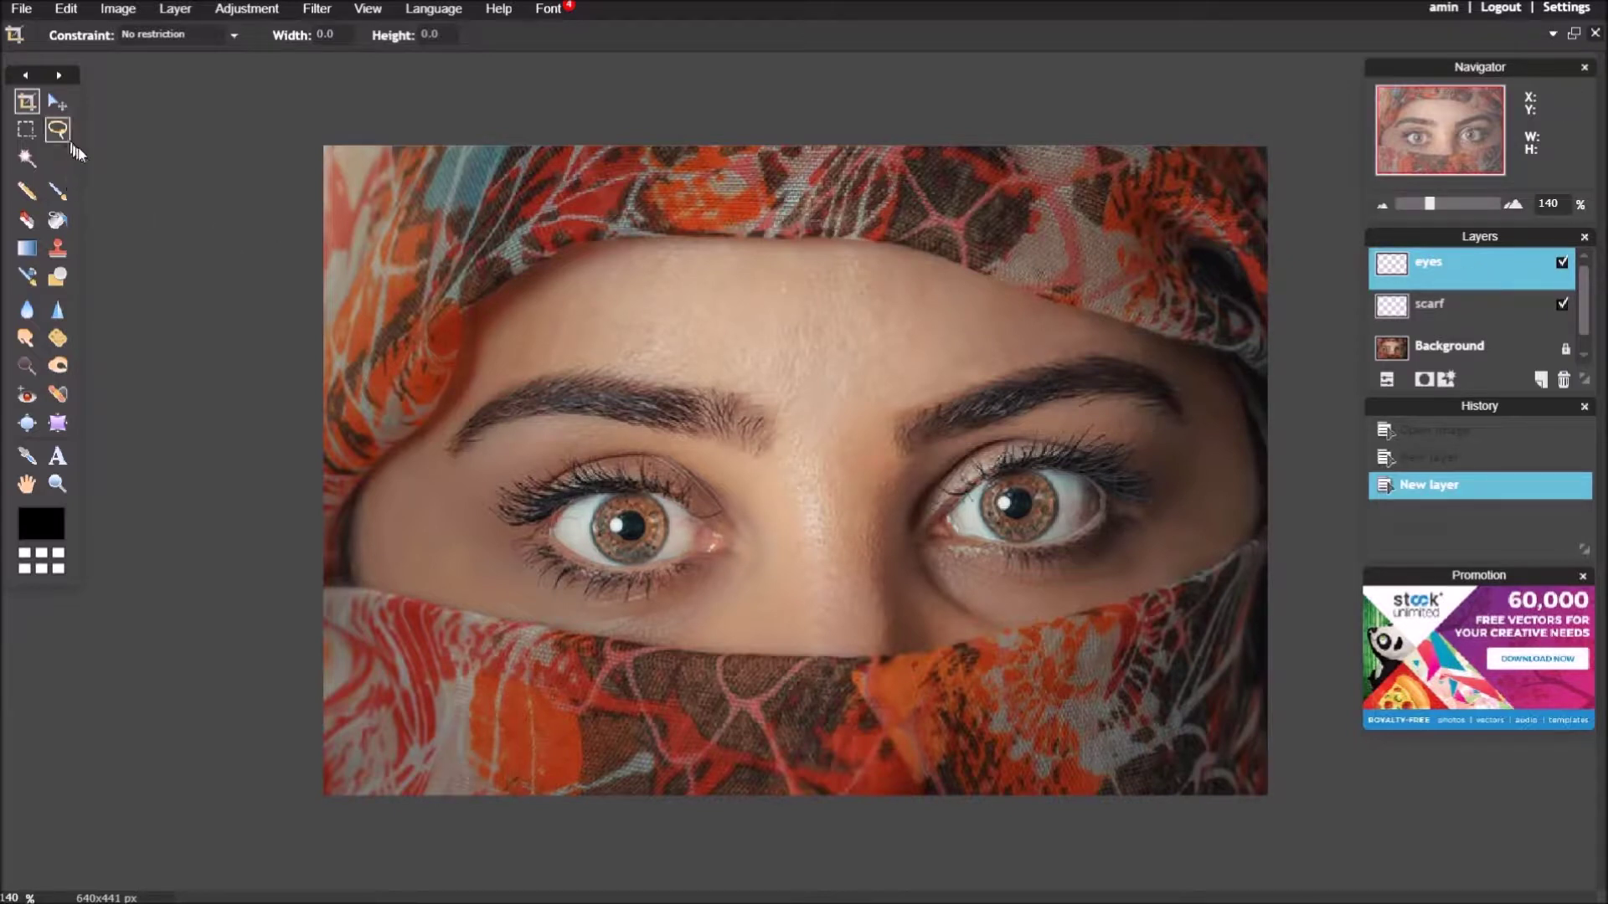
Step: Draw elliptical marquee selections around the left and right irises
{"action": "left_click", "coordinate": [28, 133]}
{"action": "left_click", "coordinate": [88, 36]}
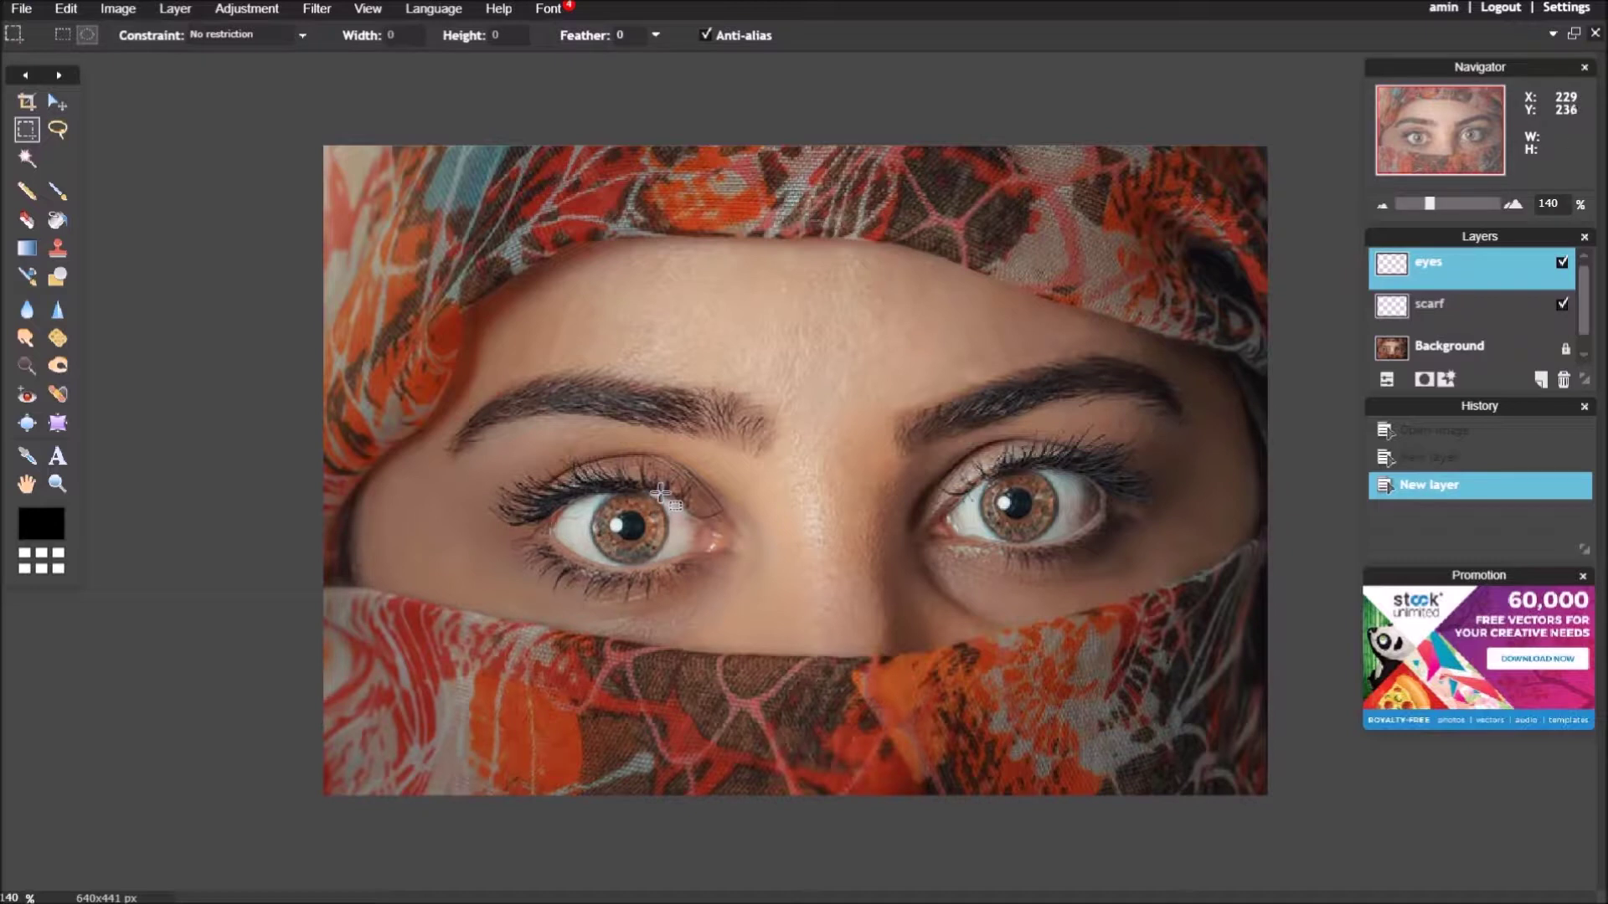
{"action": "left_click_drag", "start_coordinate": [661, 494], "coordinate": [590, 567]}
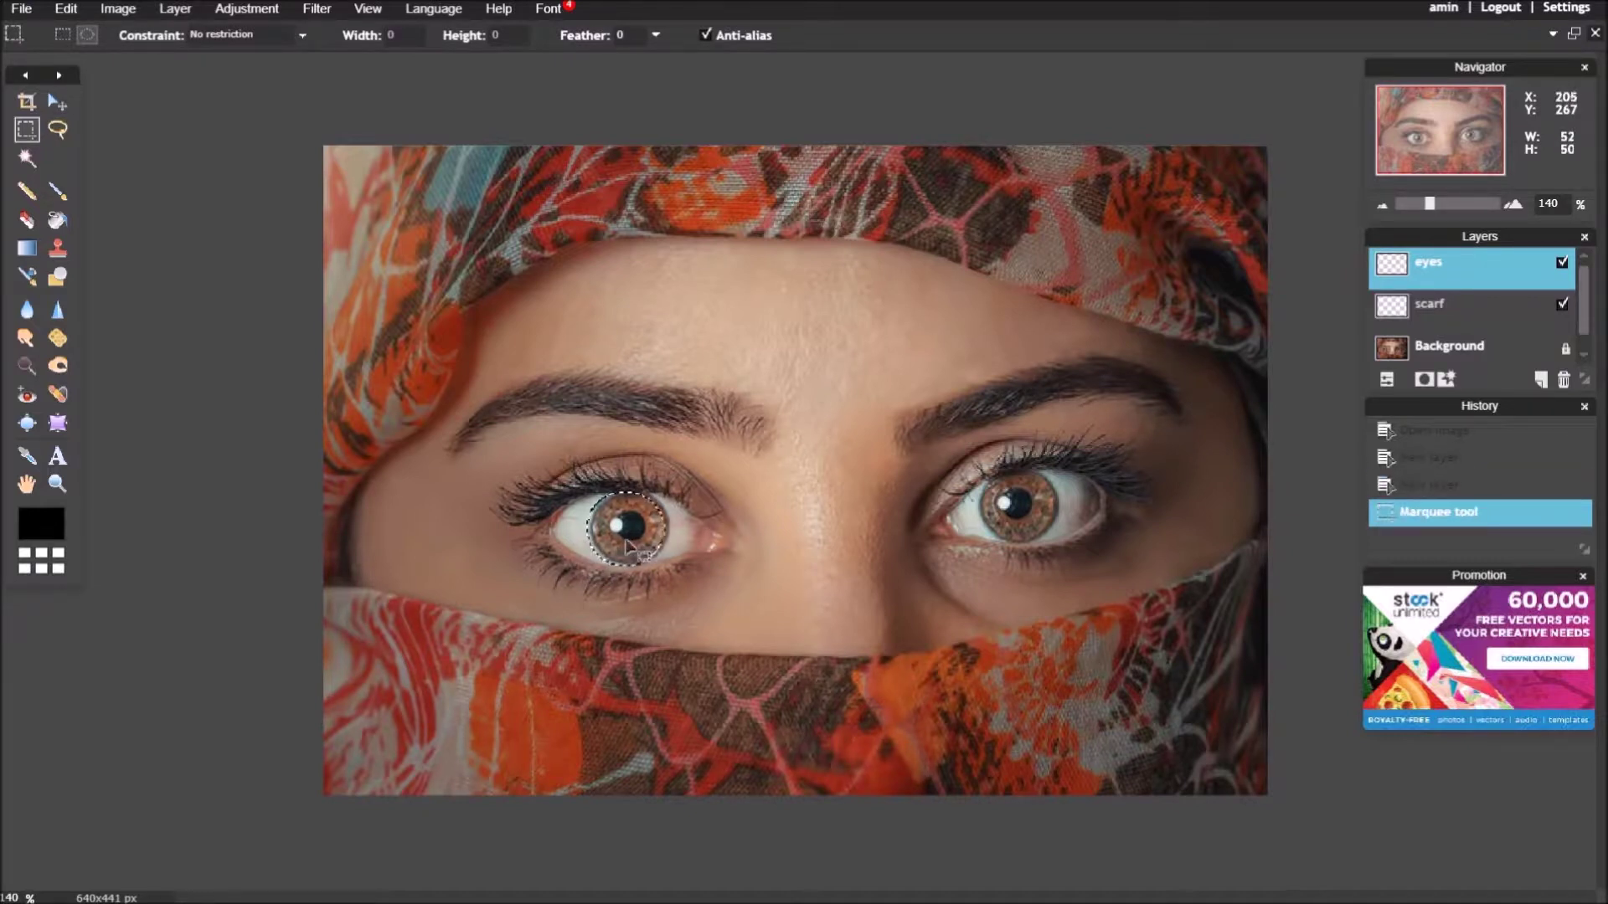
{"action": "left_click", "coordinate": [633, 544]}
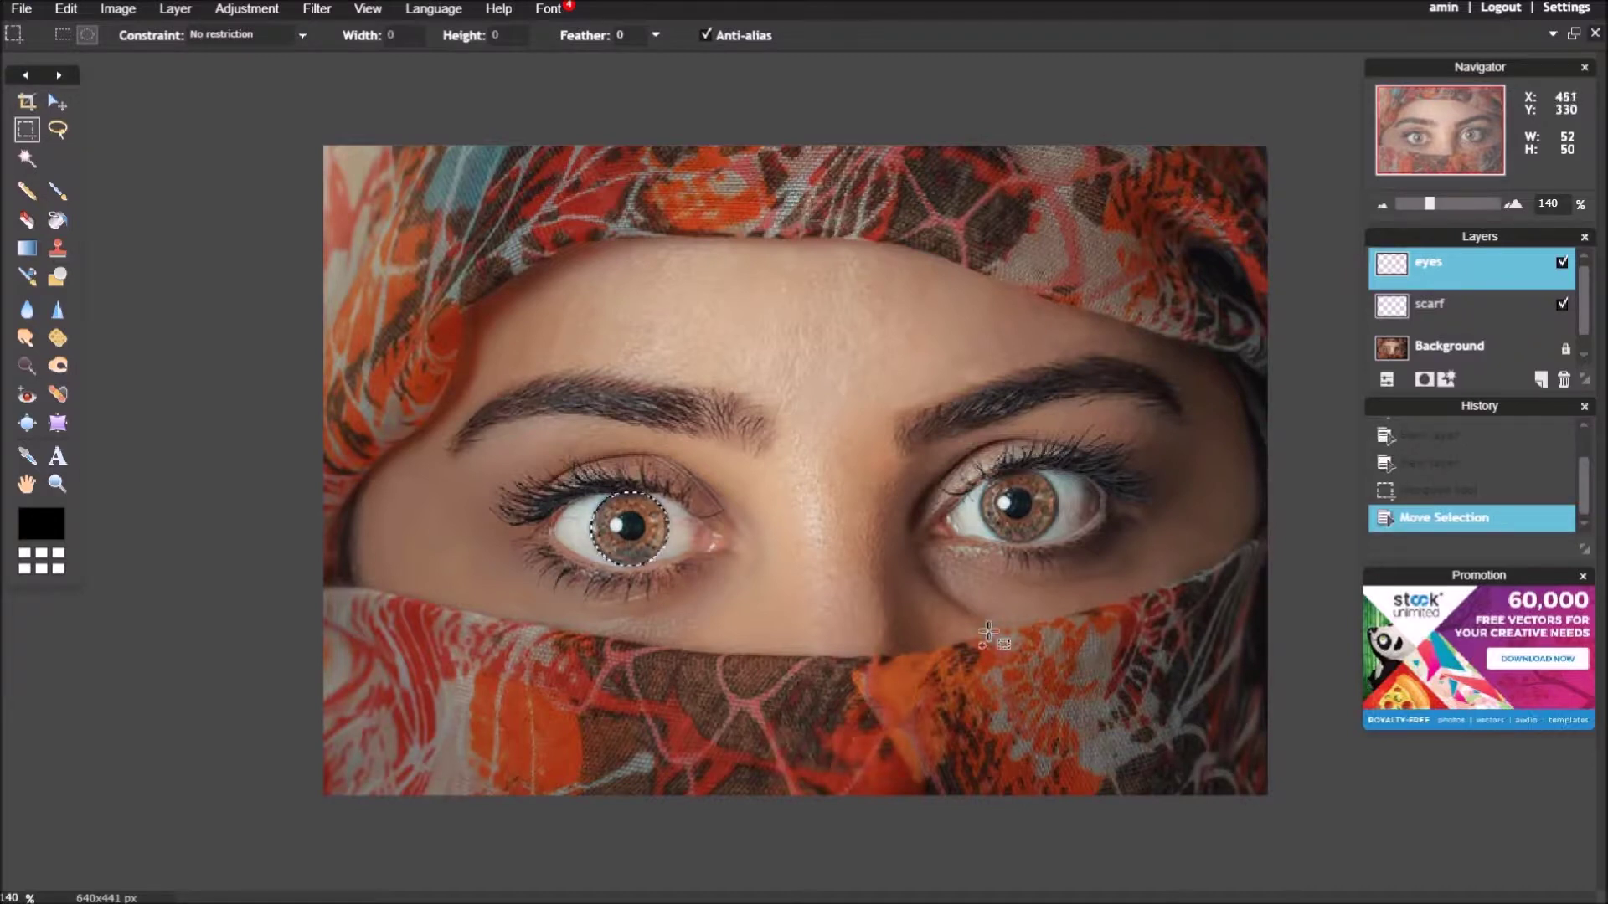
{"action": "left_click_drag", "start_coordinate": [1057, 466], "coordinate": [978, 545]}
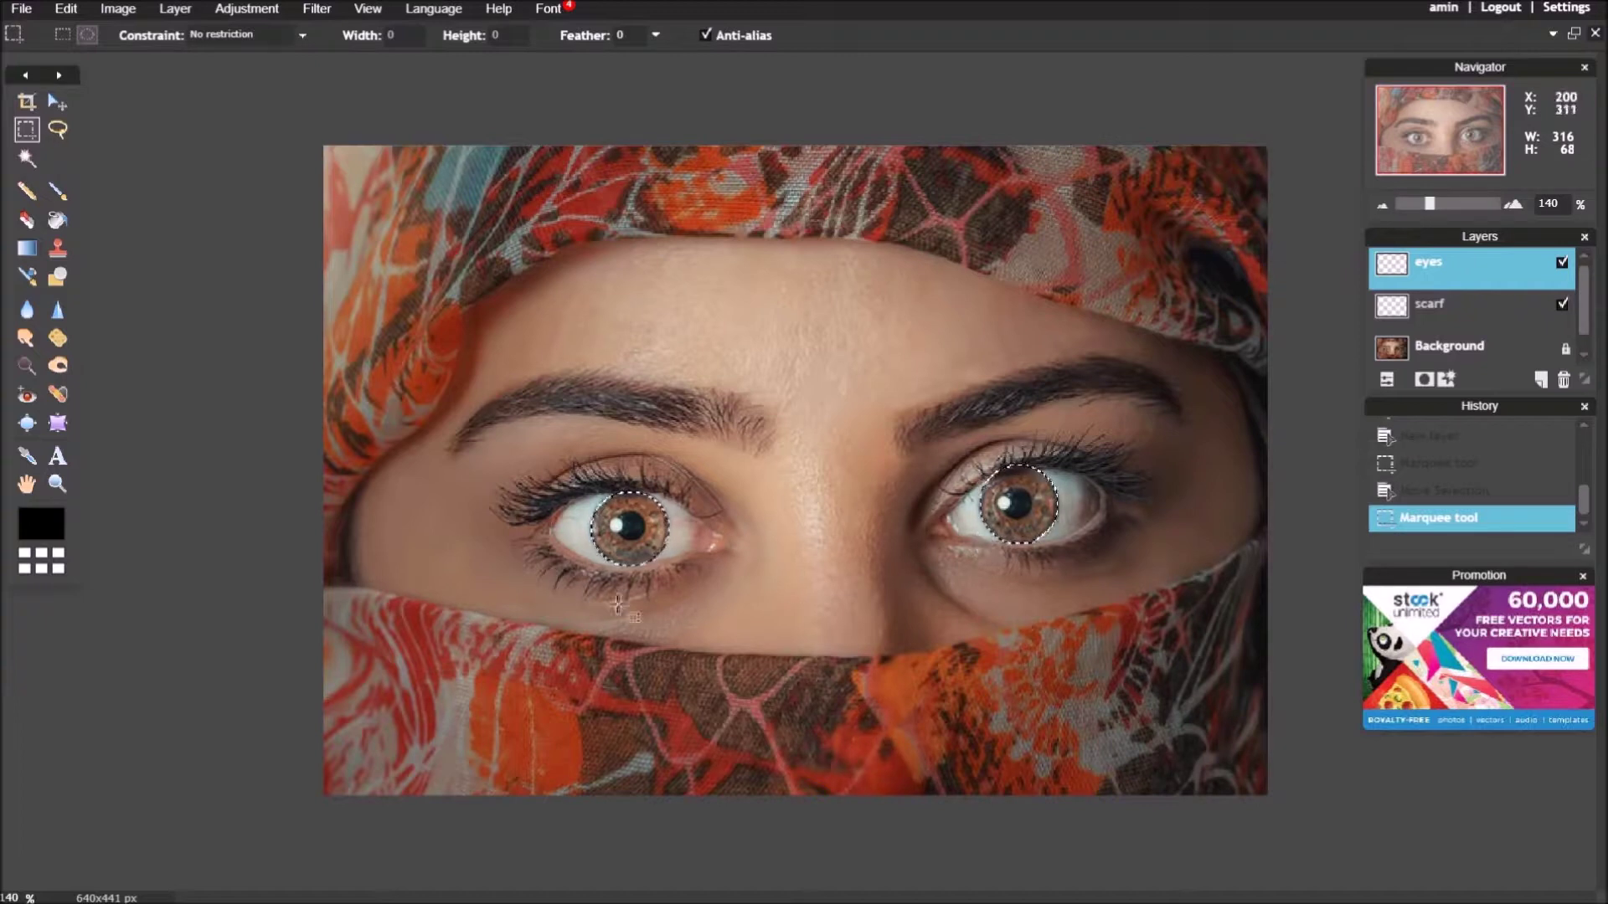
Step: Set the foreground colour to saturated blue 1b18ed
{"action": "left_click", "coordinate": [40, 520]}
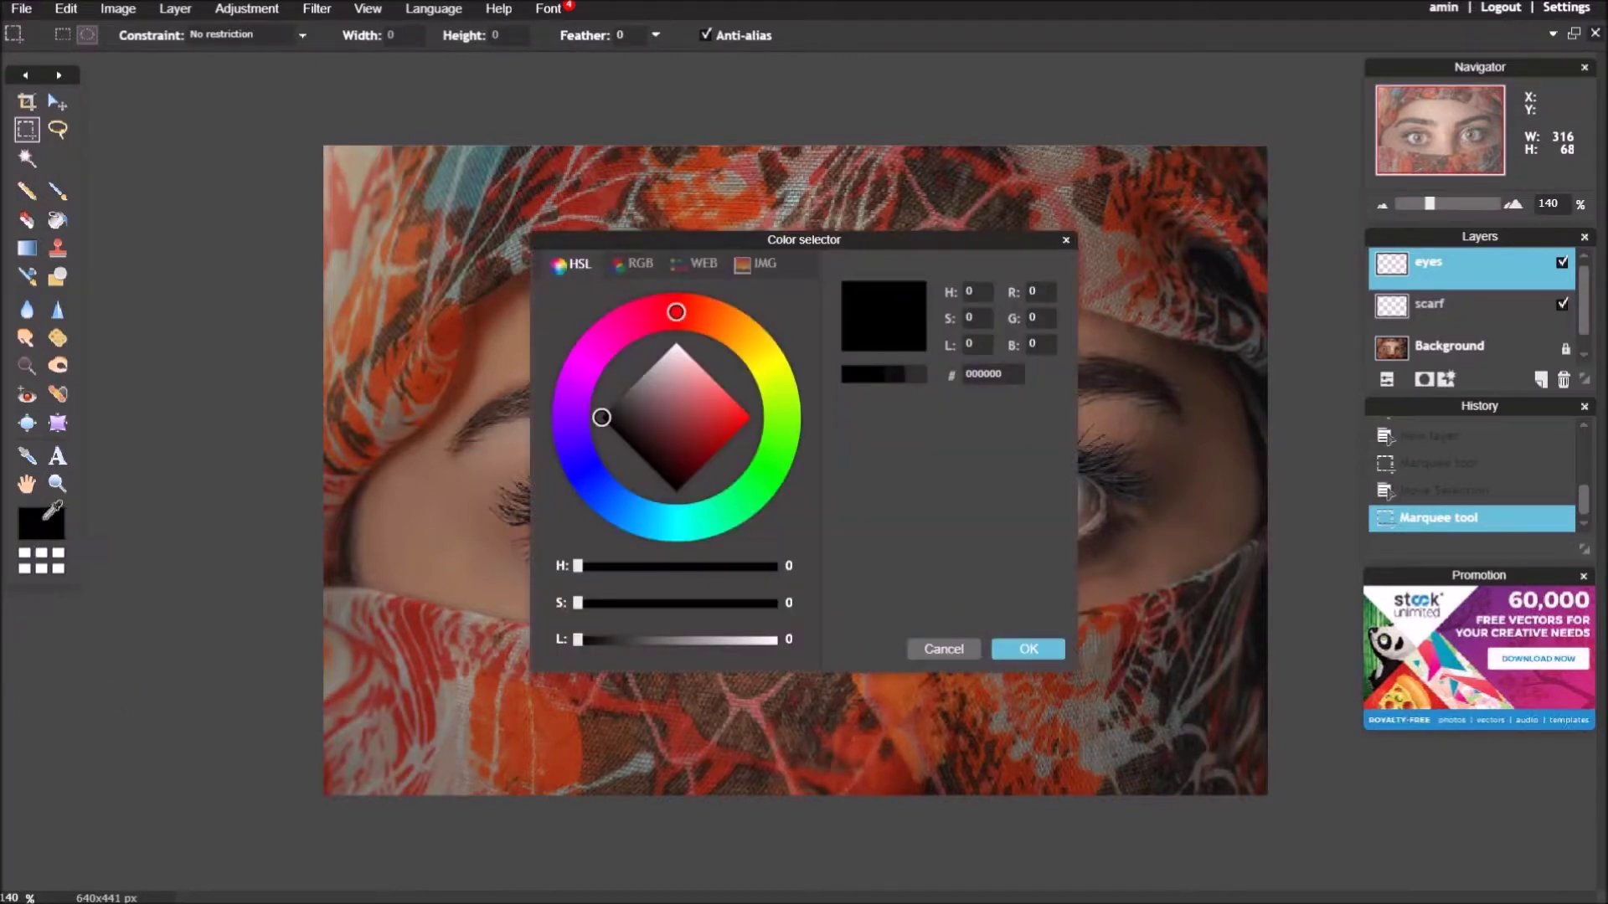
{"action": "left_click", "coordinate": [584, 469]}
{"action": "left_click", "coordinate": [738, 417]}
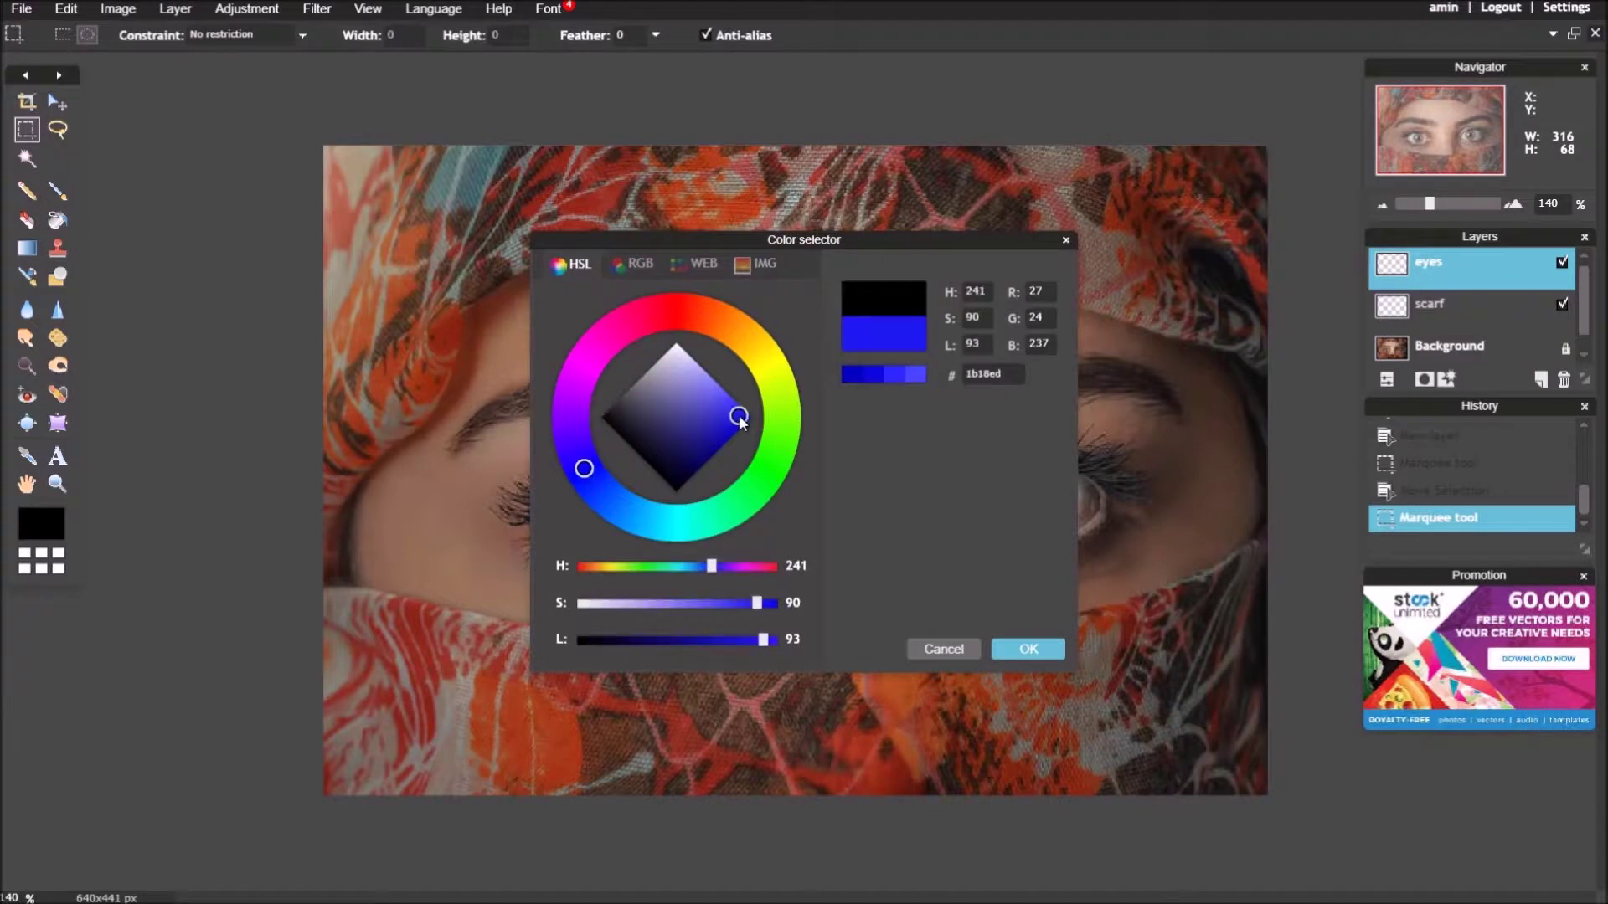
{"action": "left_click", "coordinate": [1023, 649]}
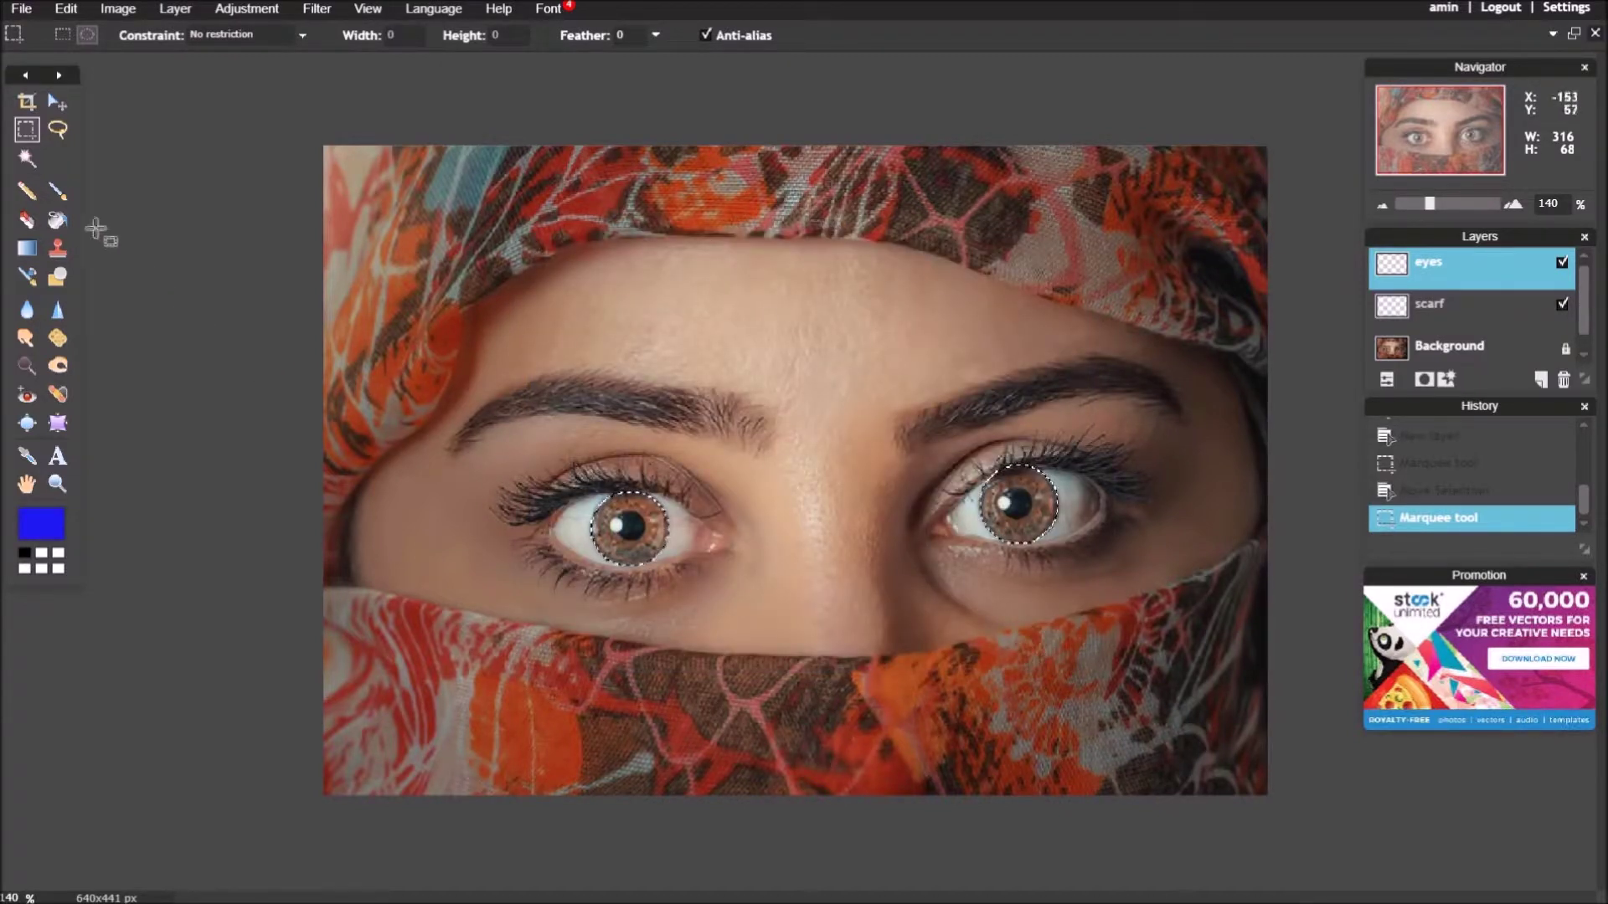
Step: Brush solid blue over the left and right iris selections
{"action": "left_click", "coordinate": [57, 192]}
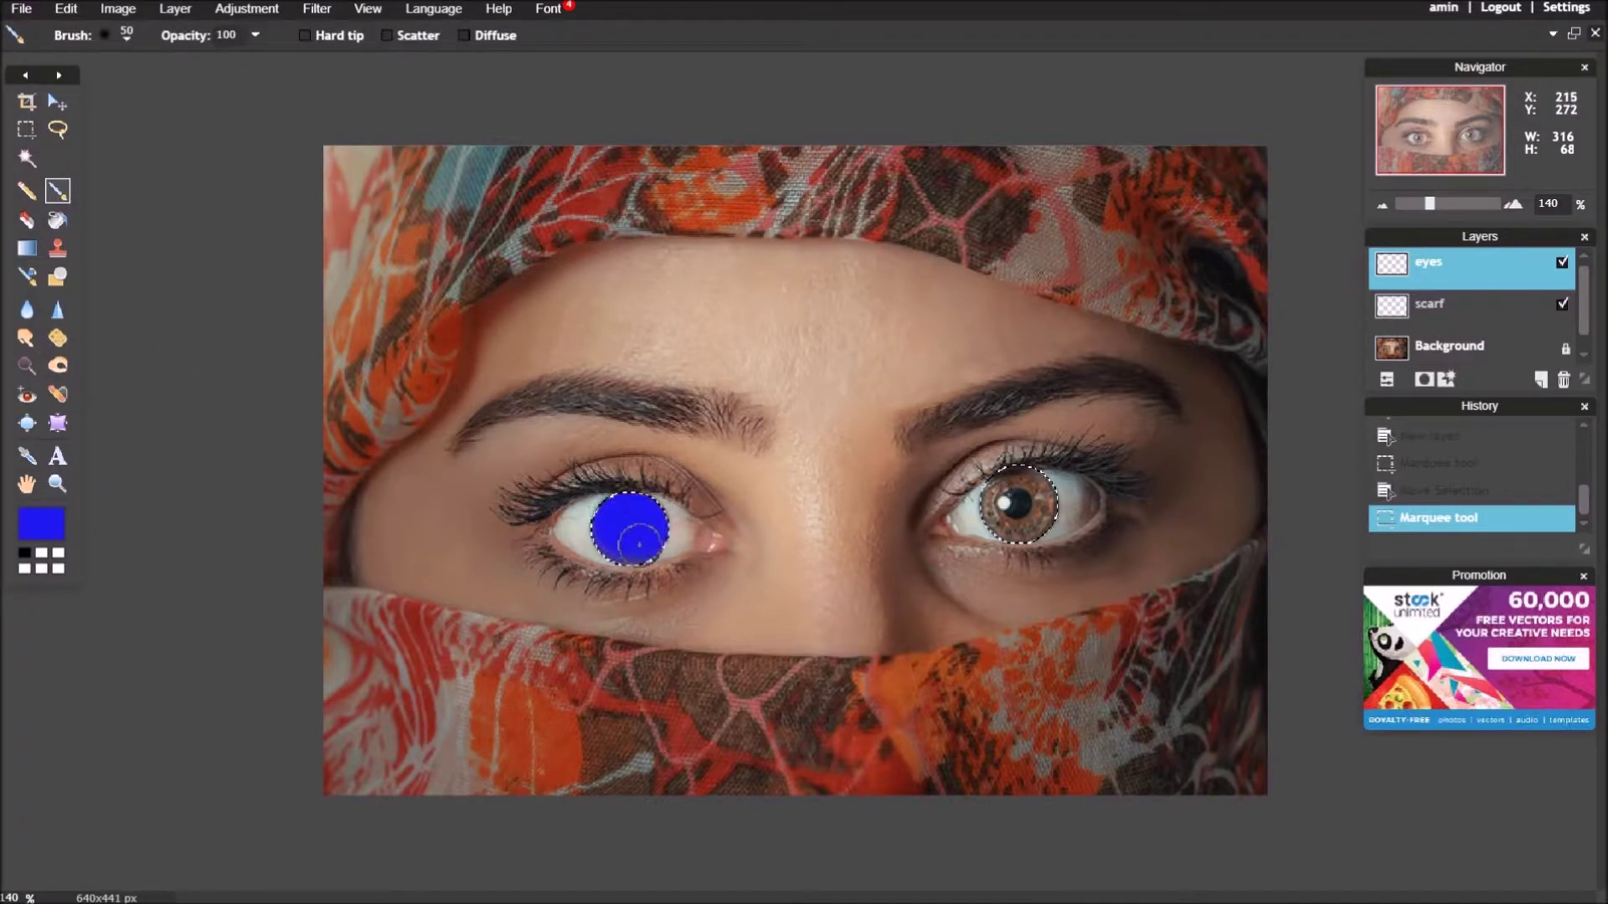
{"action": "left_click_drag", "start_coordinate": [638, 543], "coordinate": [702, 519]}
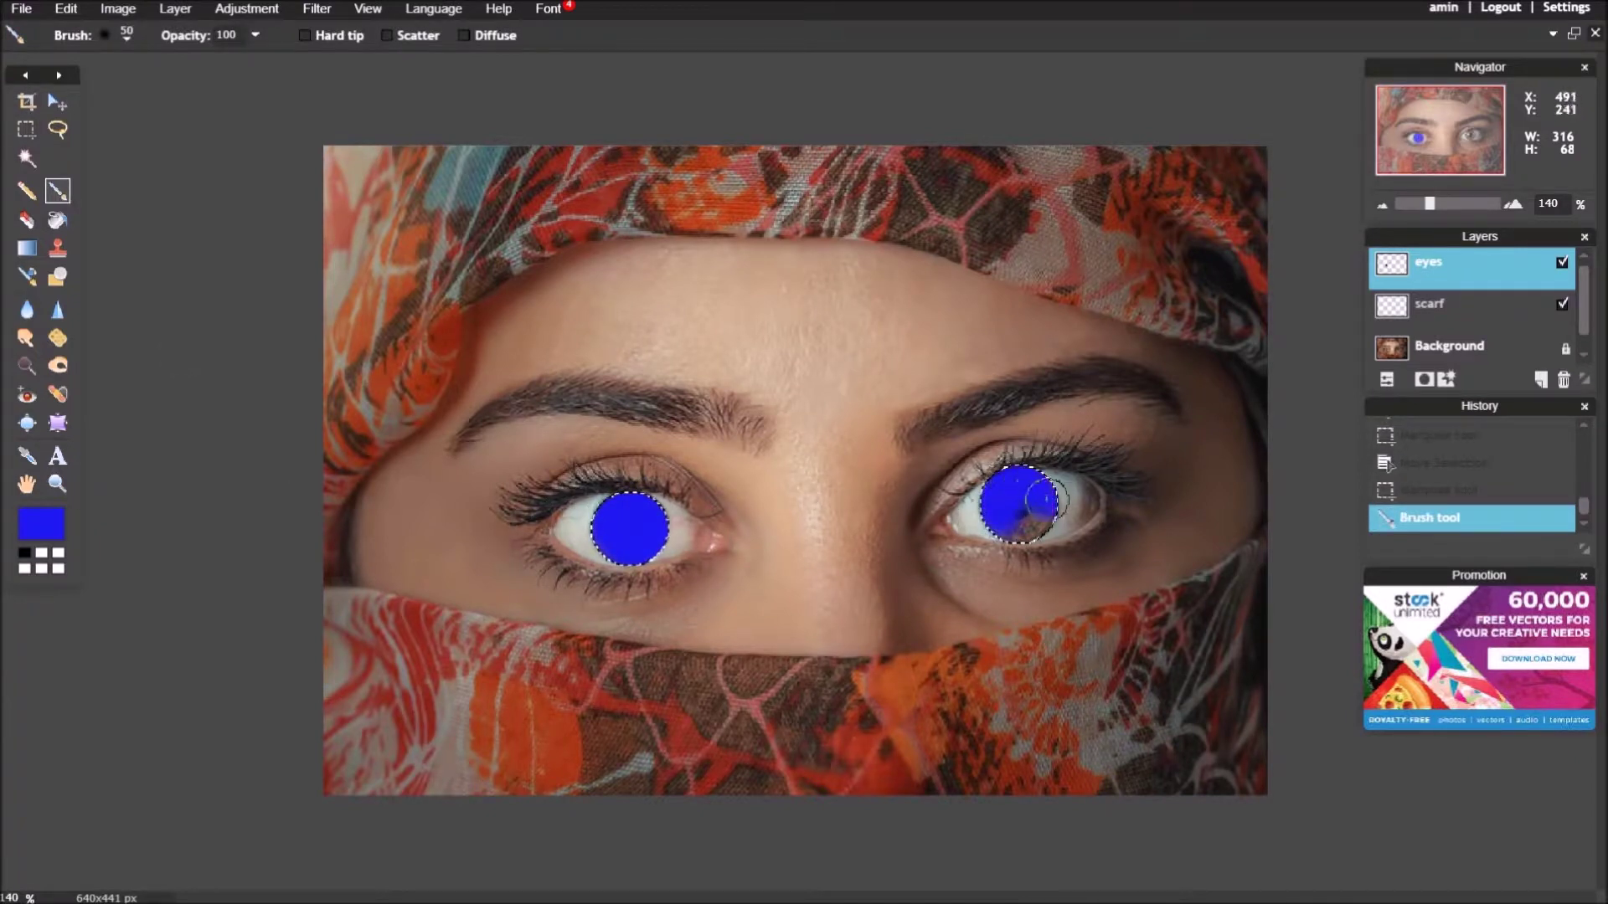
{"action": "left_click_drag", "start_coordinate": [1009, 524], "coordinate": [1013, 527]}
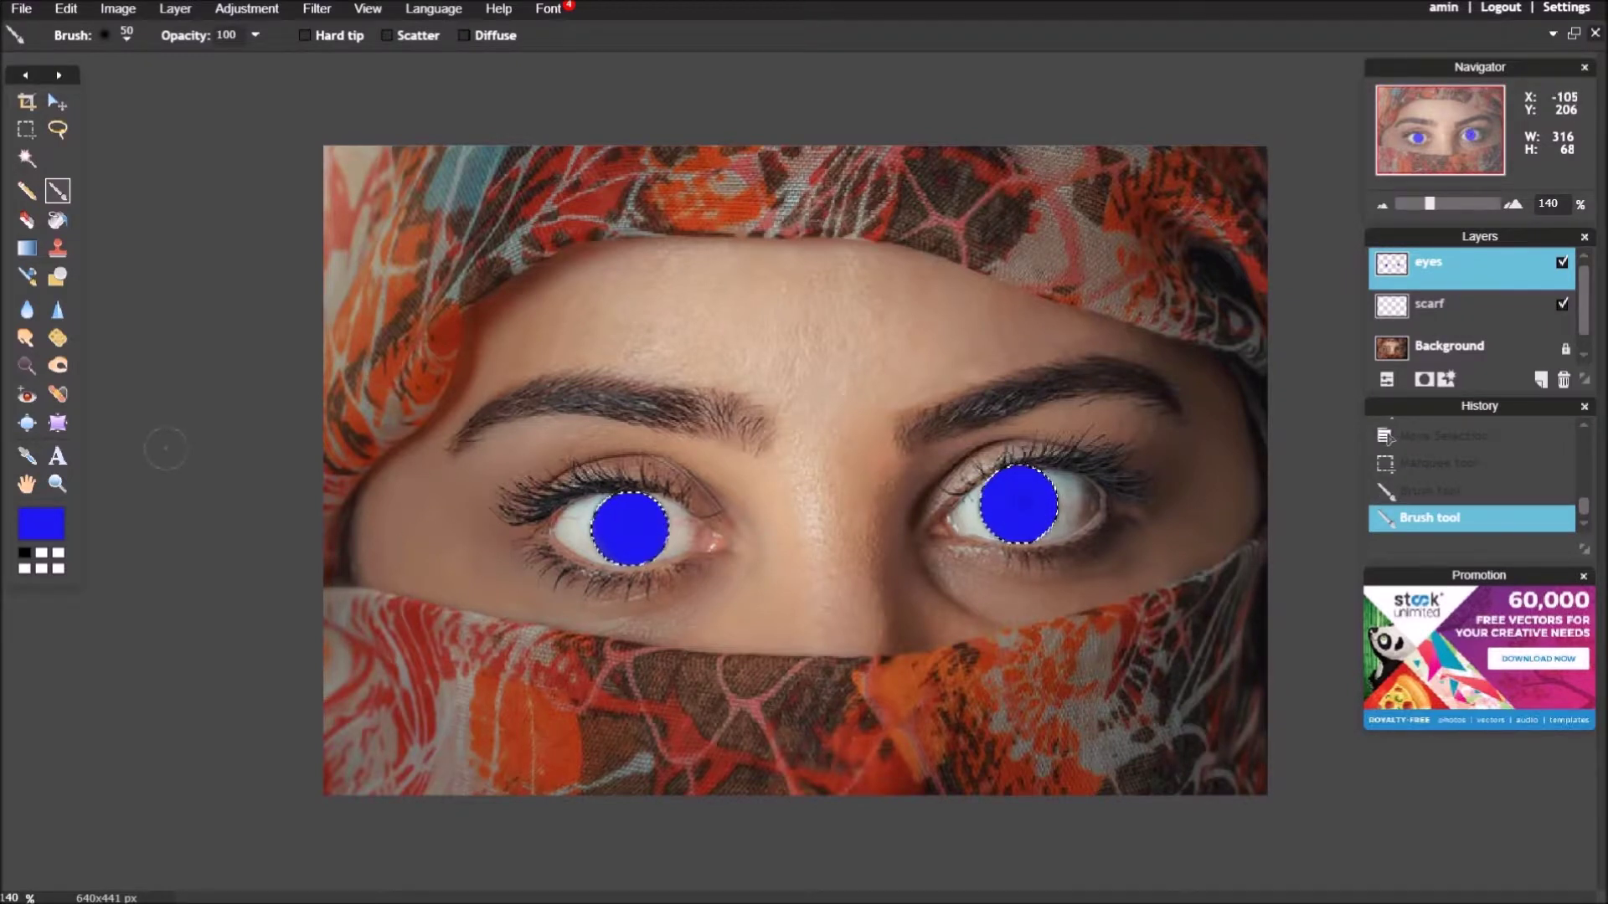
Step: Set the eyes layer to Overlay mode at 66% opacity and deselect the irises
{"action": "left_click", "coordinate": [1386, 384]}
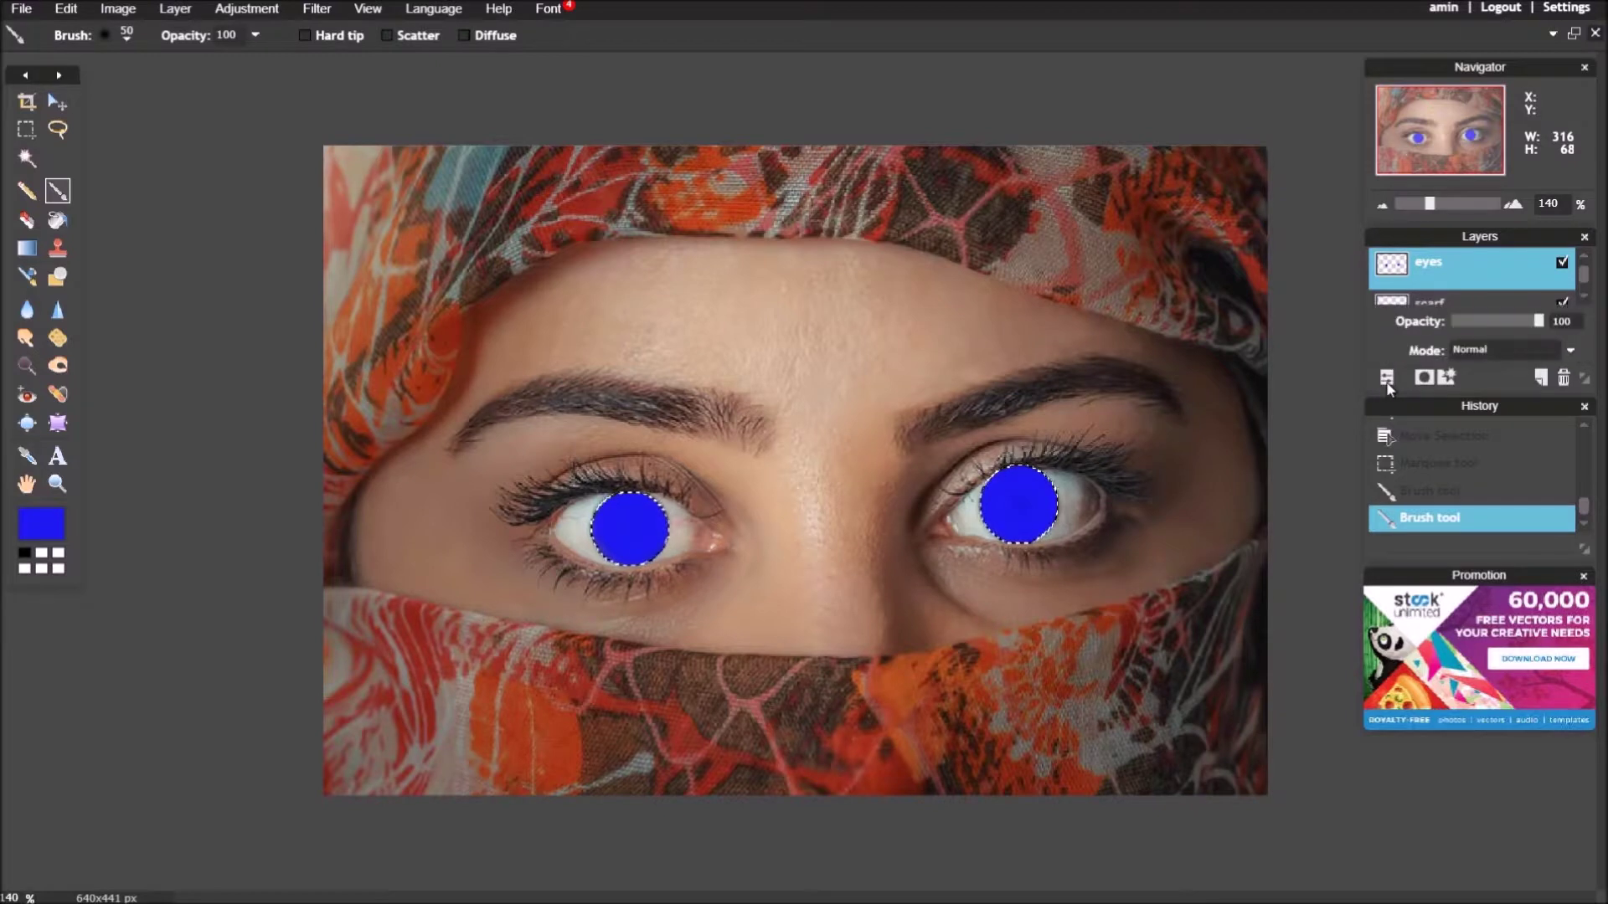
{"action": "left_click", "coordinate": [1571, 355]}
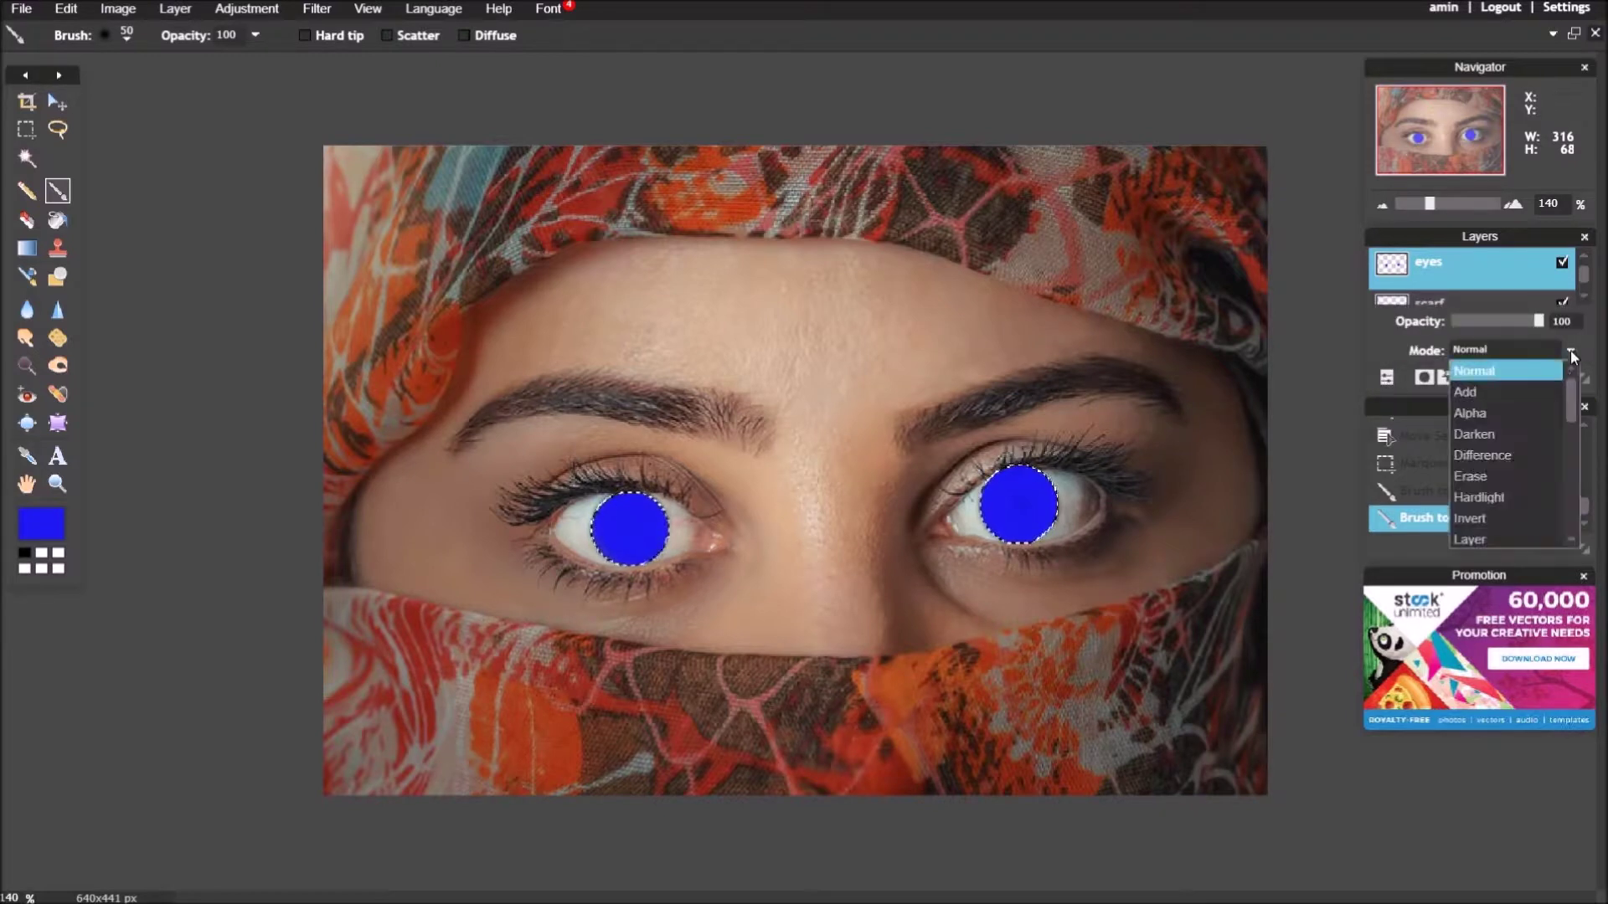
{"action": "scroll", "coordinate": [1478, 502], "scroll_direction": "down", "scroll_amount": 3}
{"action": "left_click", "coordinate": [1479, 511]}
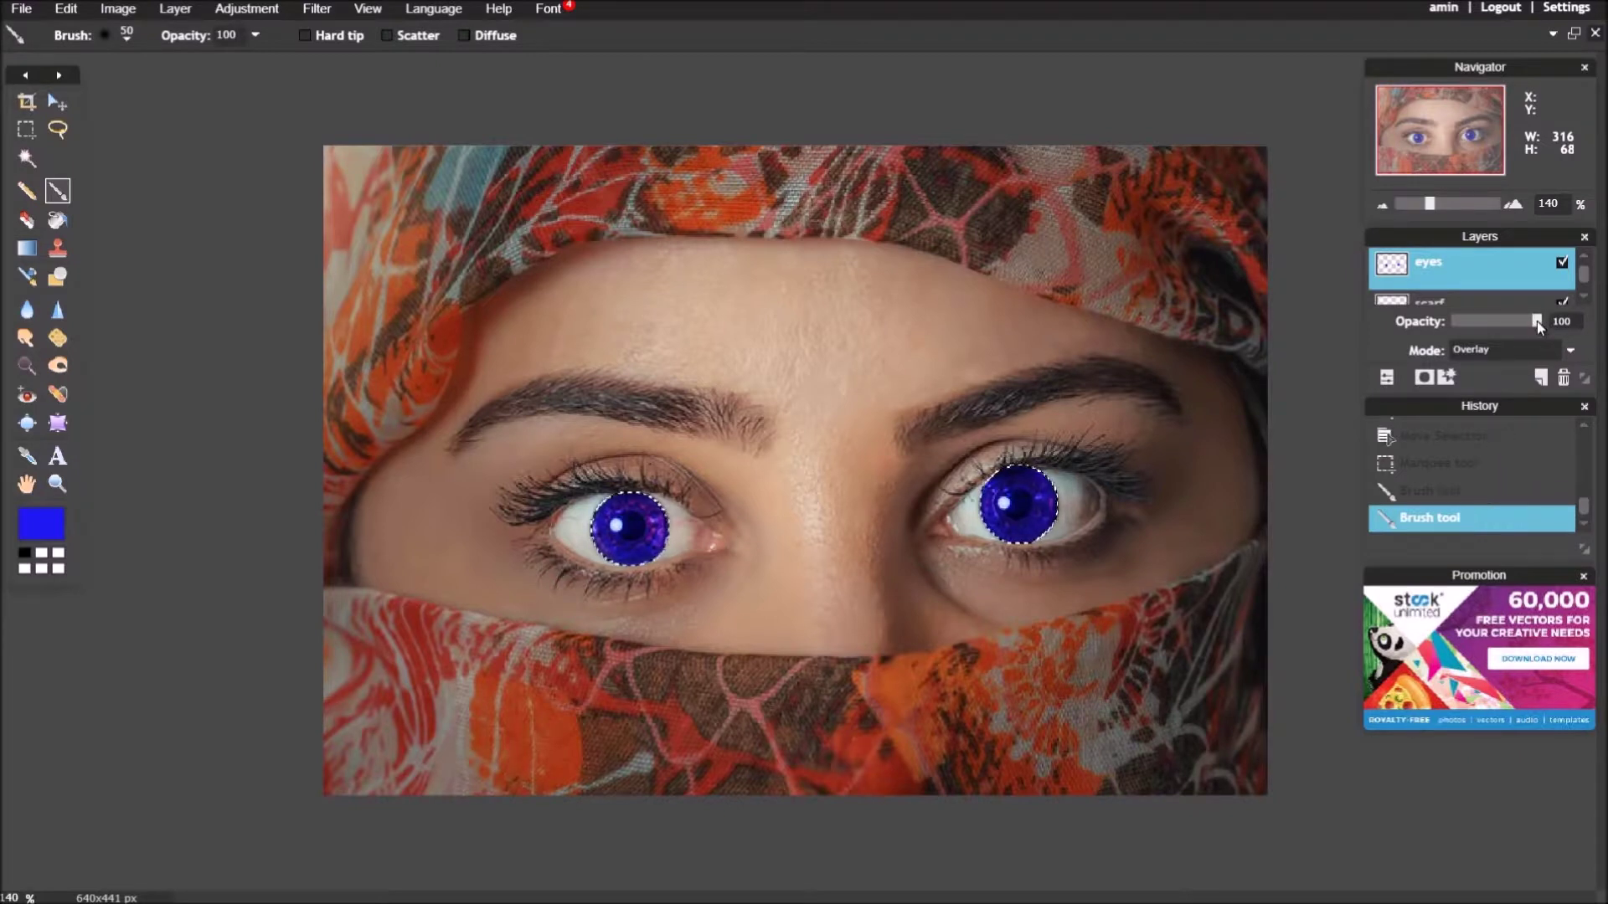
{"action": "left_click_drag", "start_coordinate": [1526, 323], "coordinate": [1511, 332]}
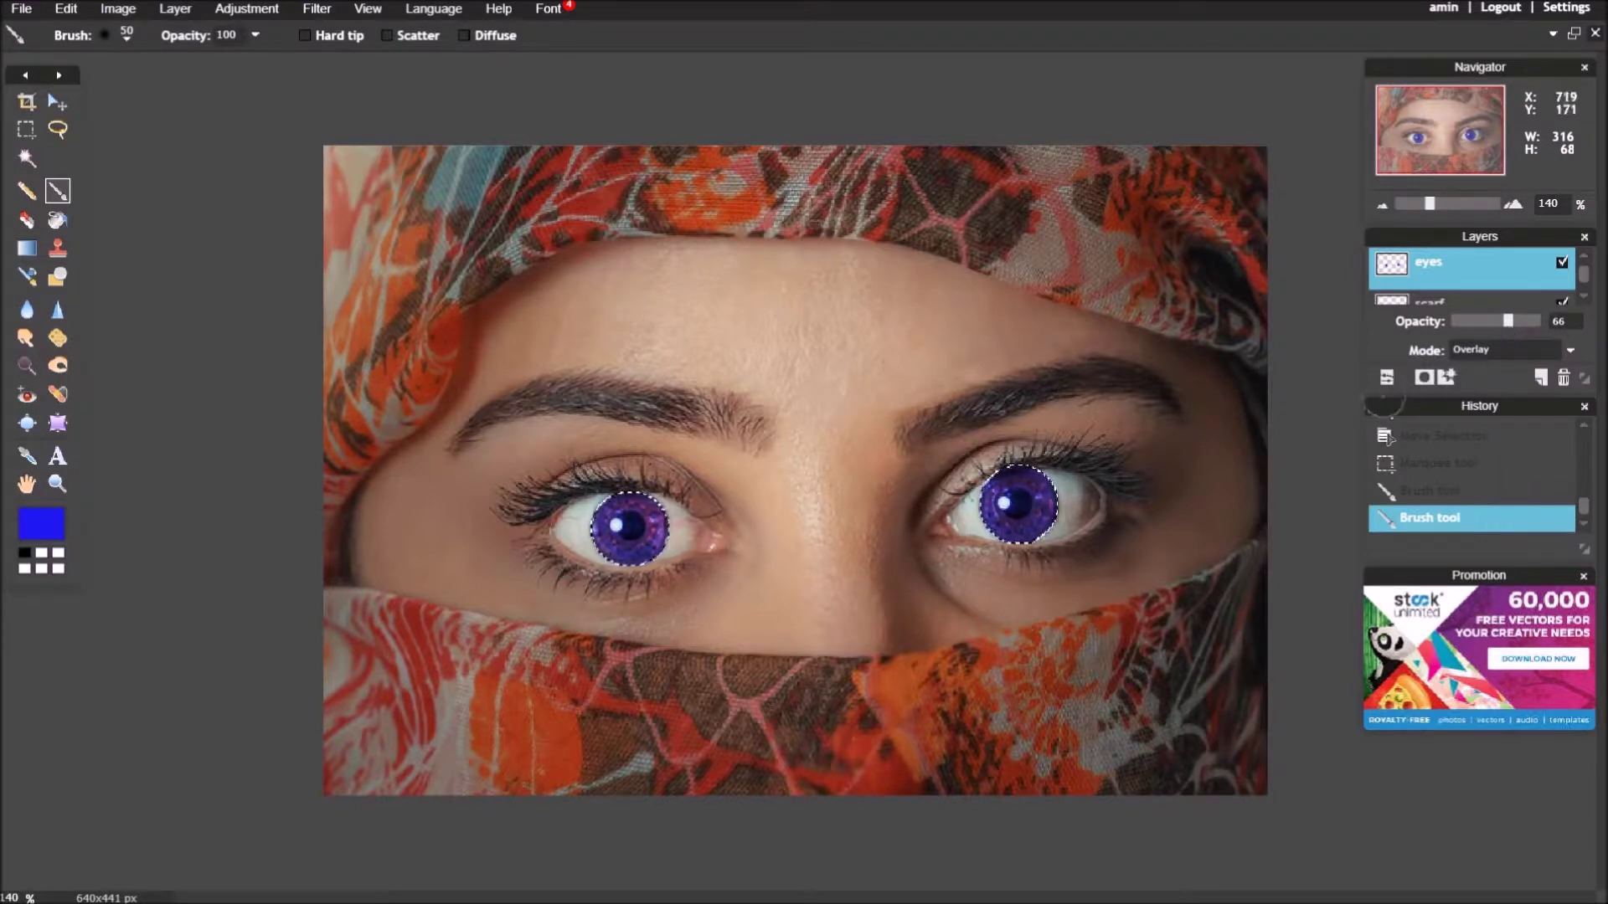
{"action": "left_click", "coordinate": [1387, 378]}
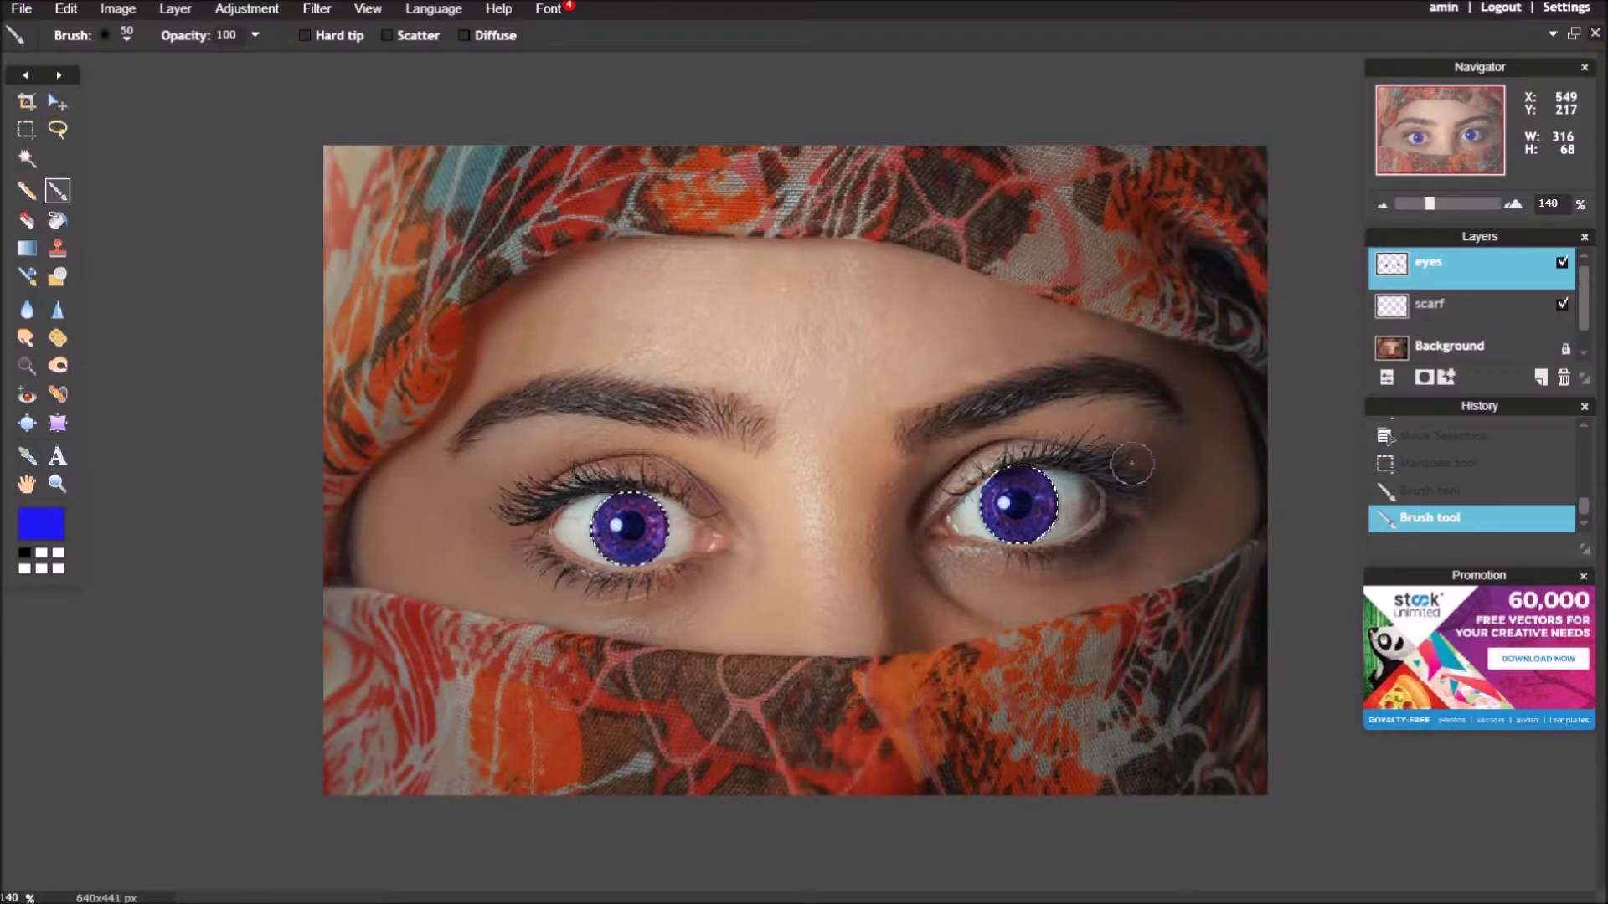
{"action": "key", "text": "ctrl+d"}
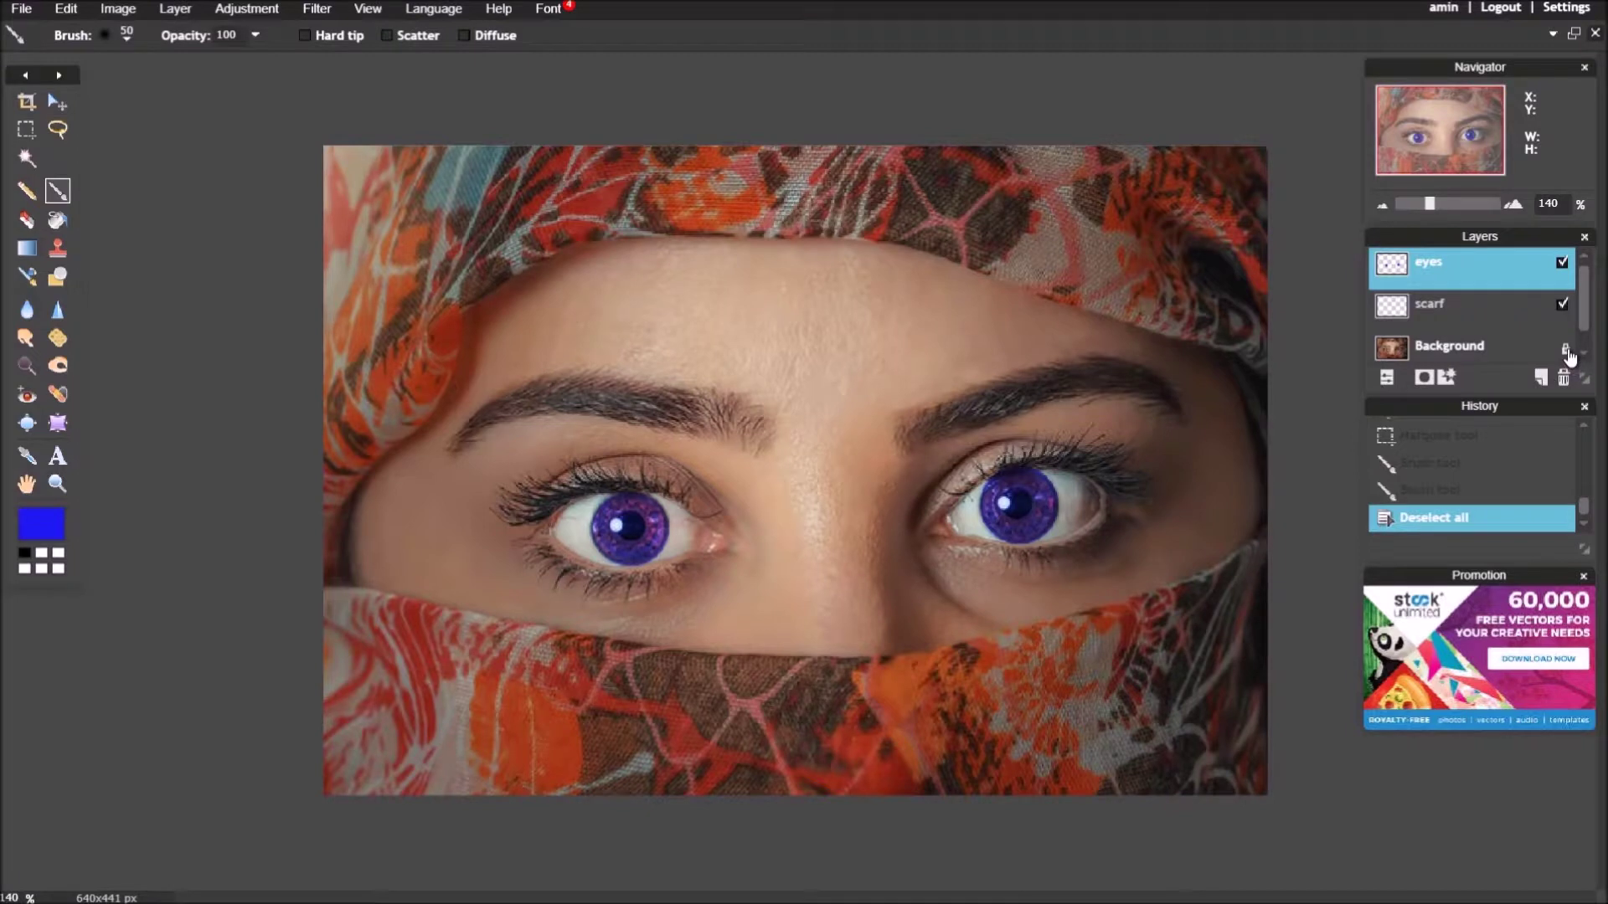
Step: Toggle the eyes layer off and on twice to compare original and purple irises
{"action": "left_click", "coordinate": [1561, 263]}
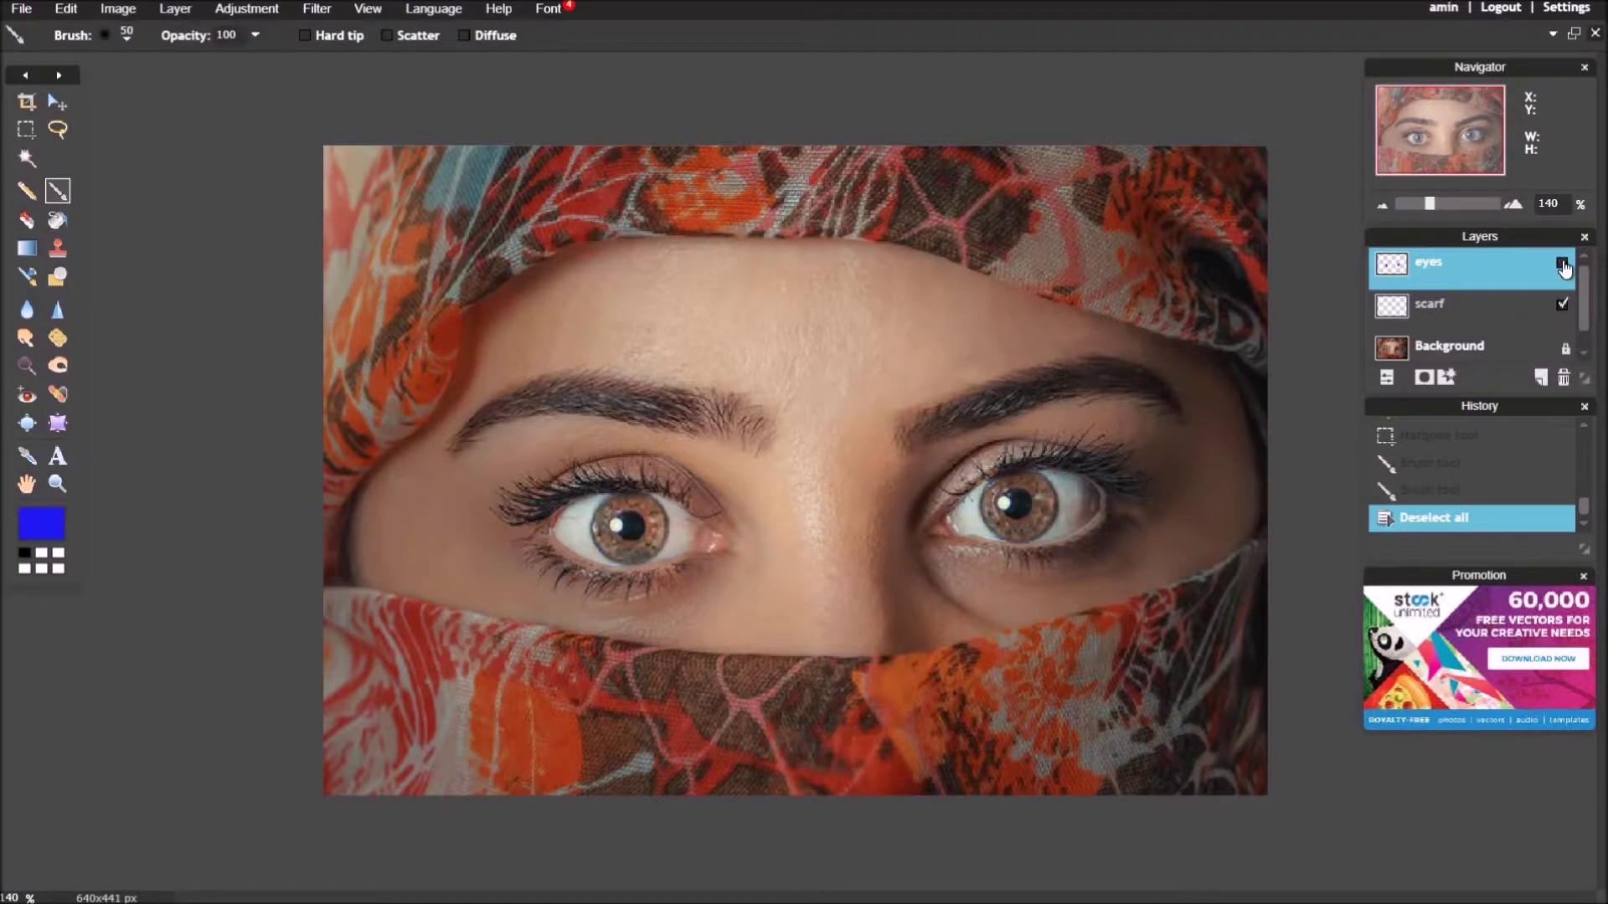
{"action": "left_click", "coordinate": [1562, 265]}
{"action": "left_click", "coordinate": [1561, 263]}
{"action": "left_click", "coordinate": [1562, 264]}
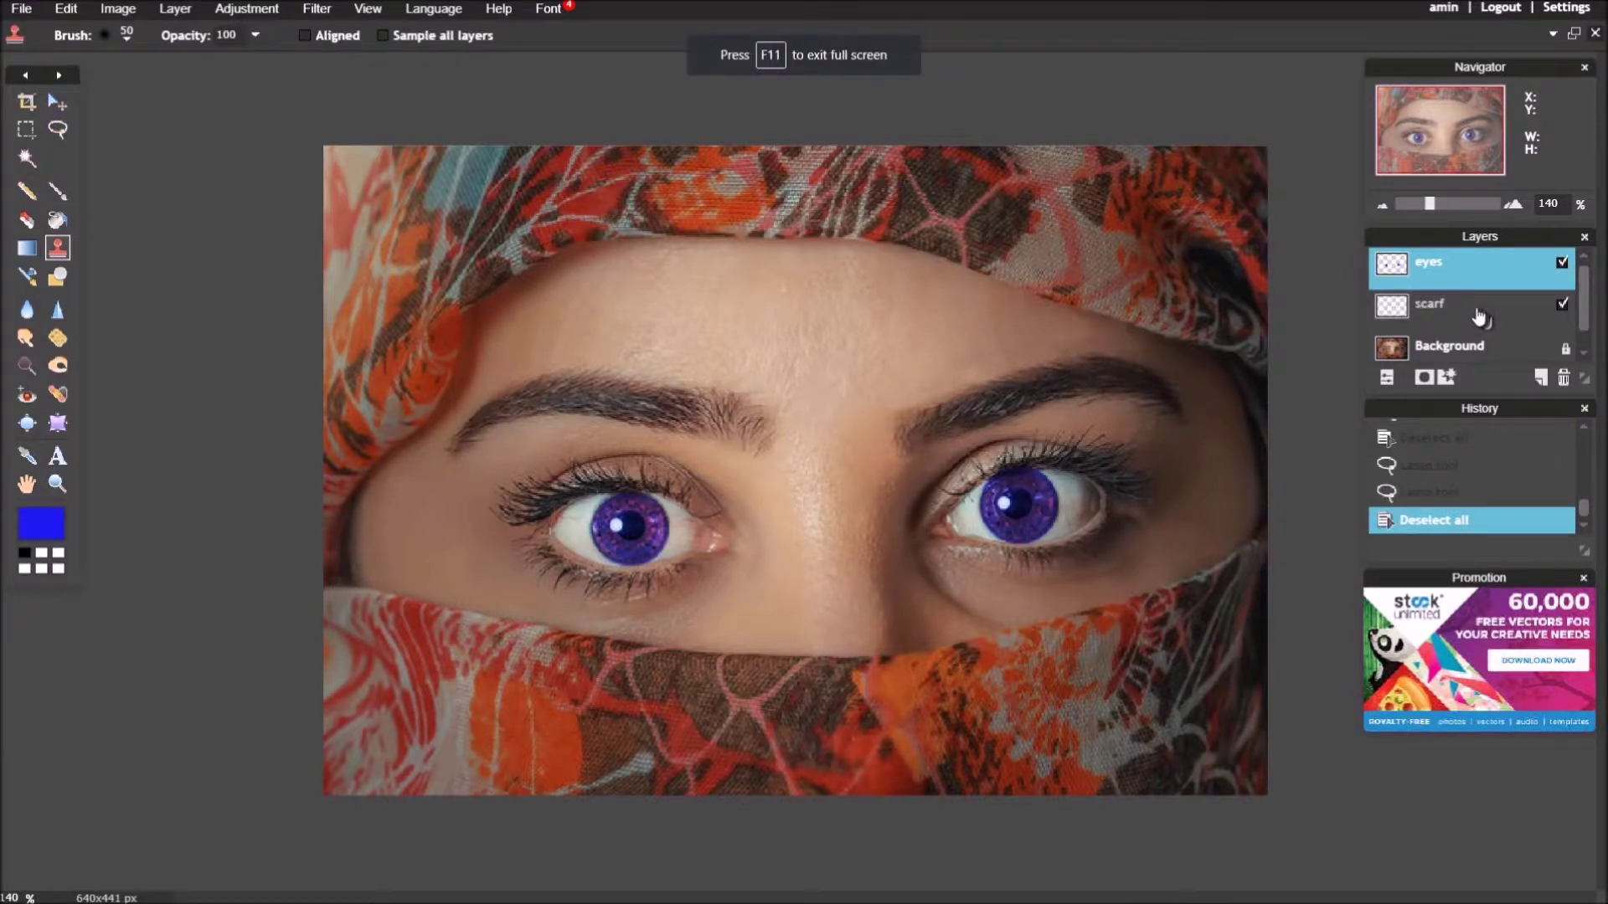
Step: Move the scarf layer above the eyes layer in the layer stack
{"action": "left_click", "coordinate": [1478, 314]}
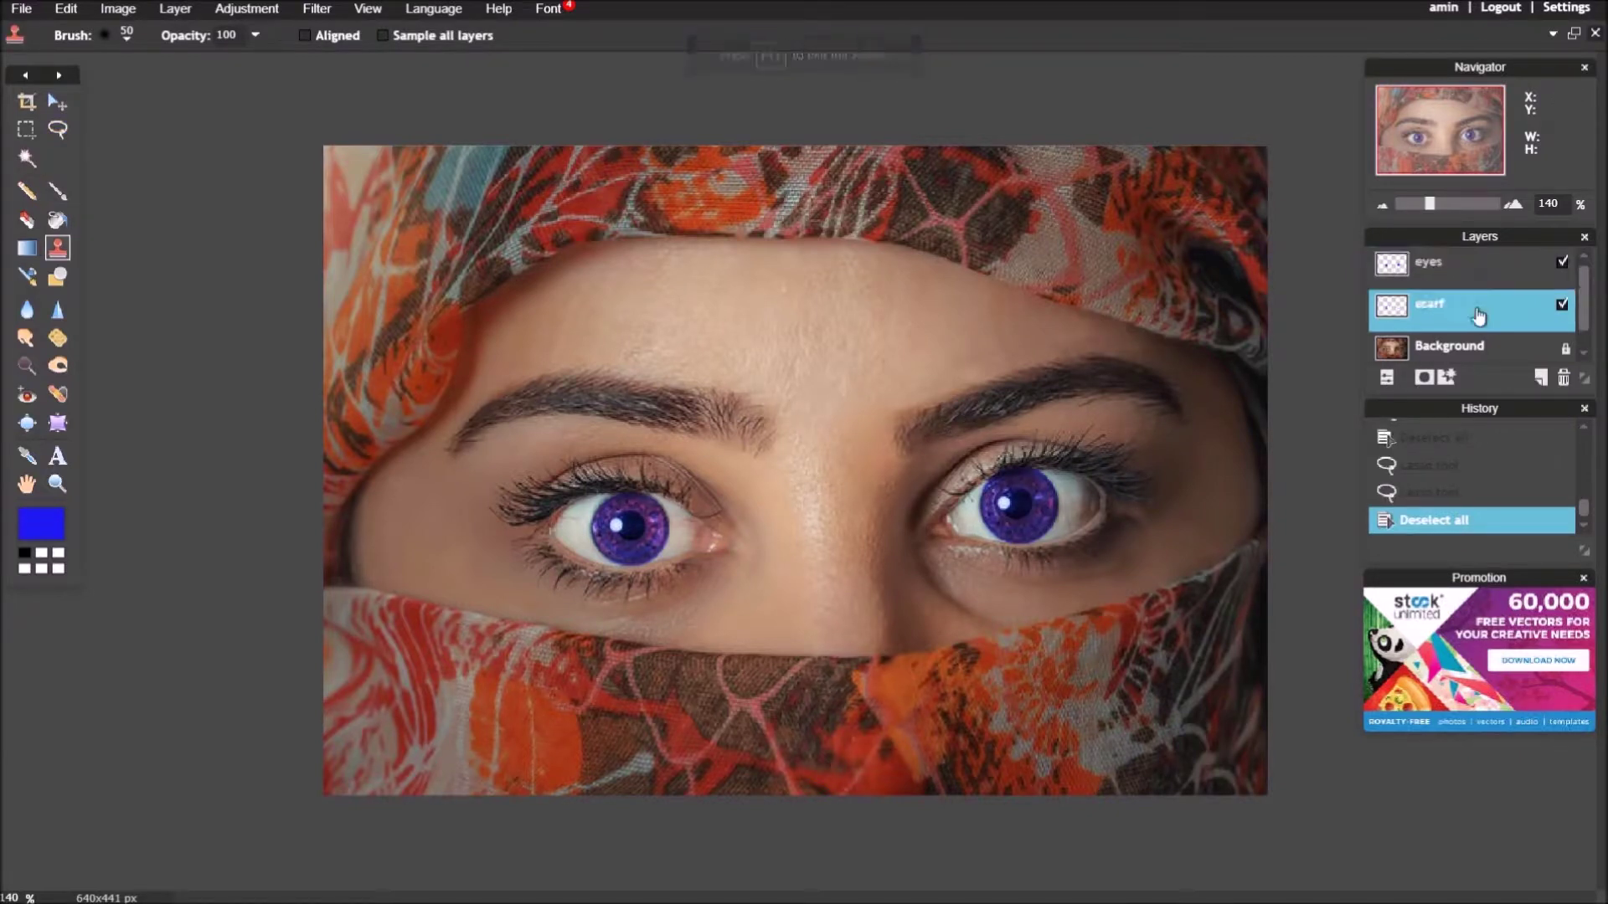
{"action": "left_click_drag", "start_coordinate": [1480, 264], "coordinate": [1480, 268]}
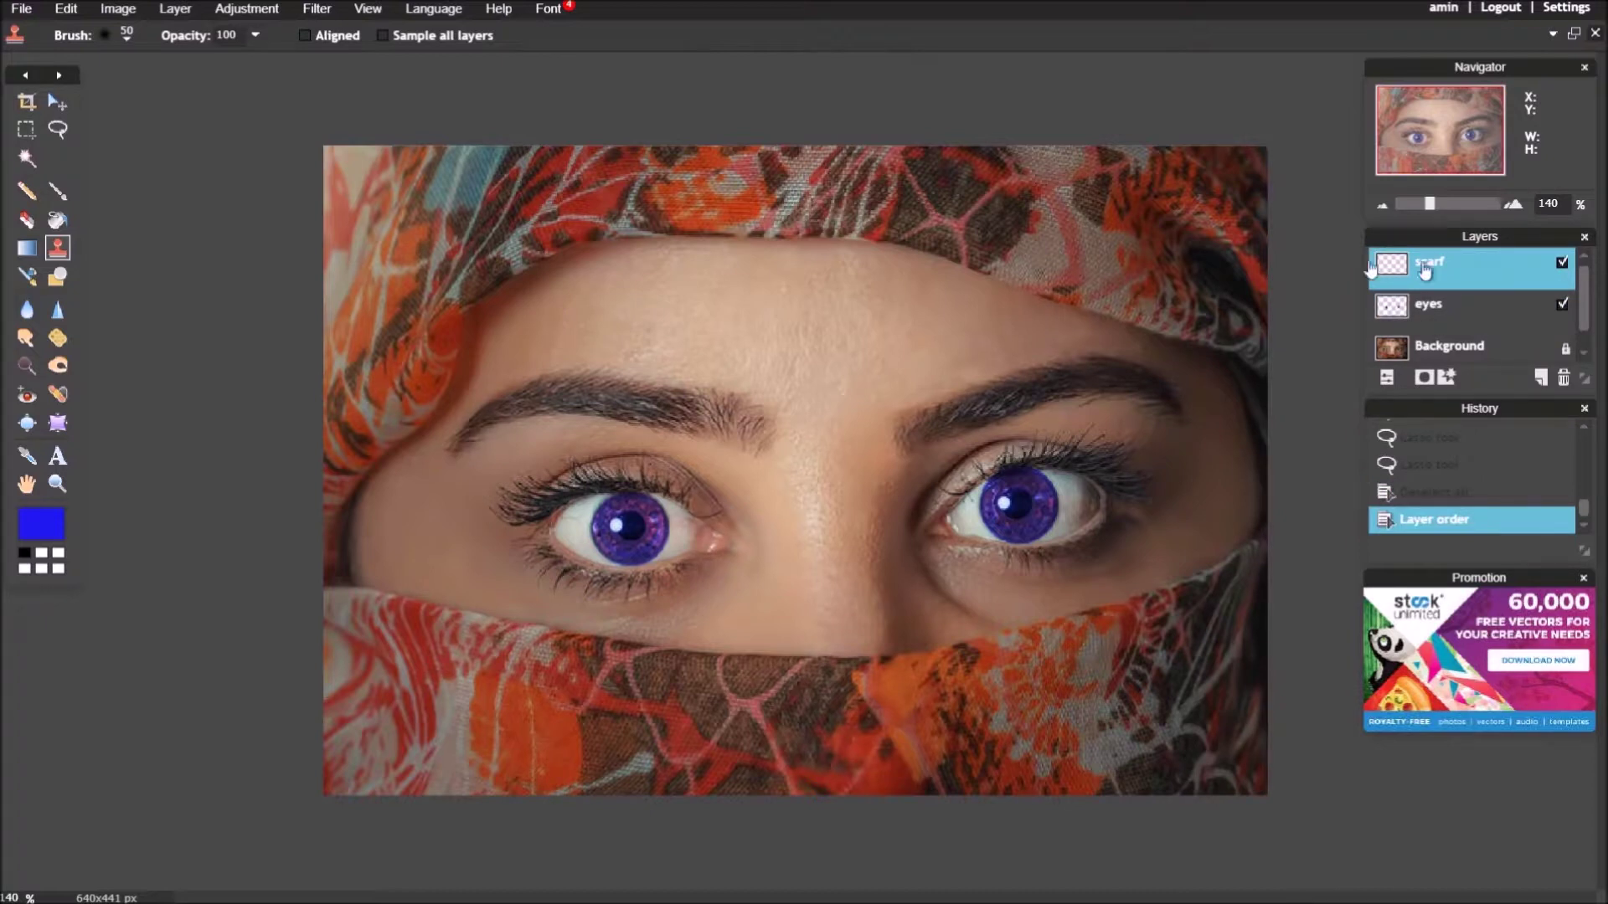
{"action": "left_click", "coordinate": [58, 130]}
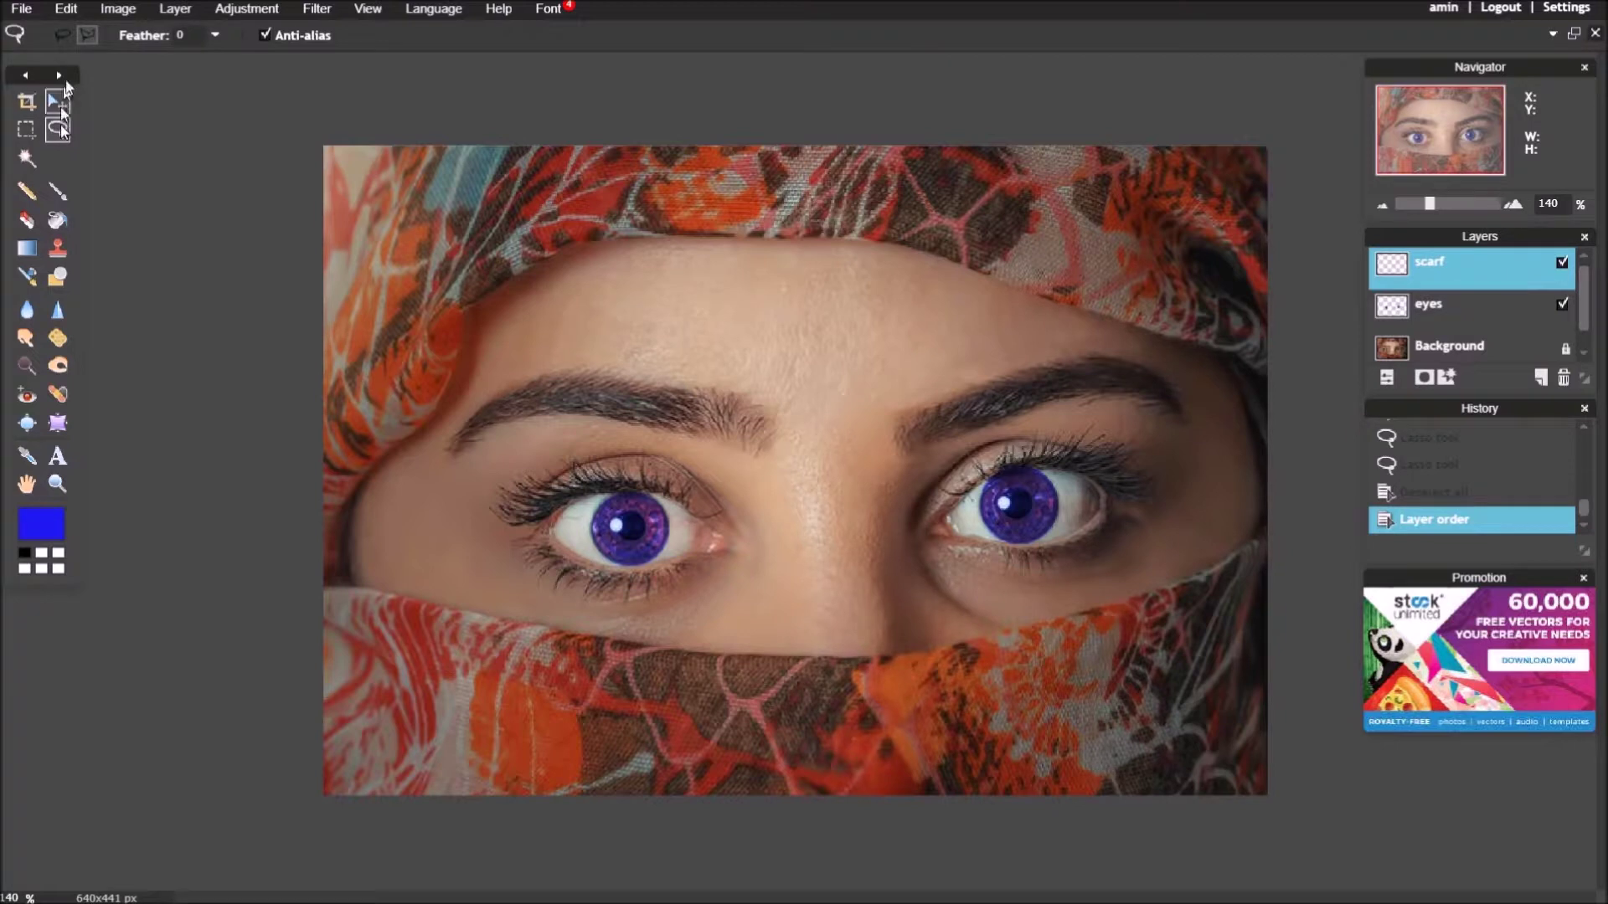
Step: Set the Lasso to add mode and outline the headscarf above the face
{"action": "left_click", "coordinate": [84, 36]}
{"action": "left_click_drag", "start_coordinate": [1225, 337], "coordinate": [882, 226]}
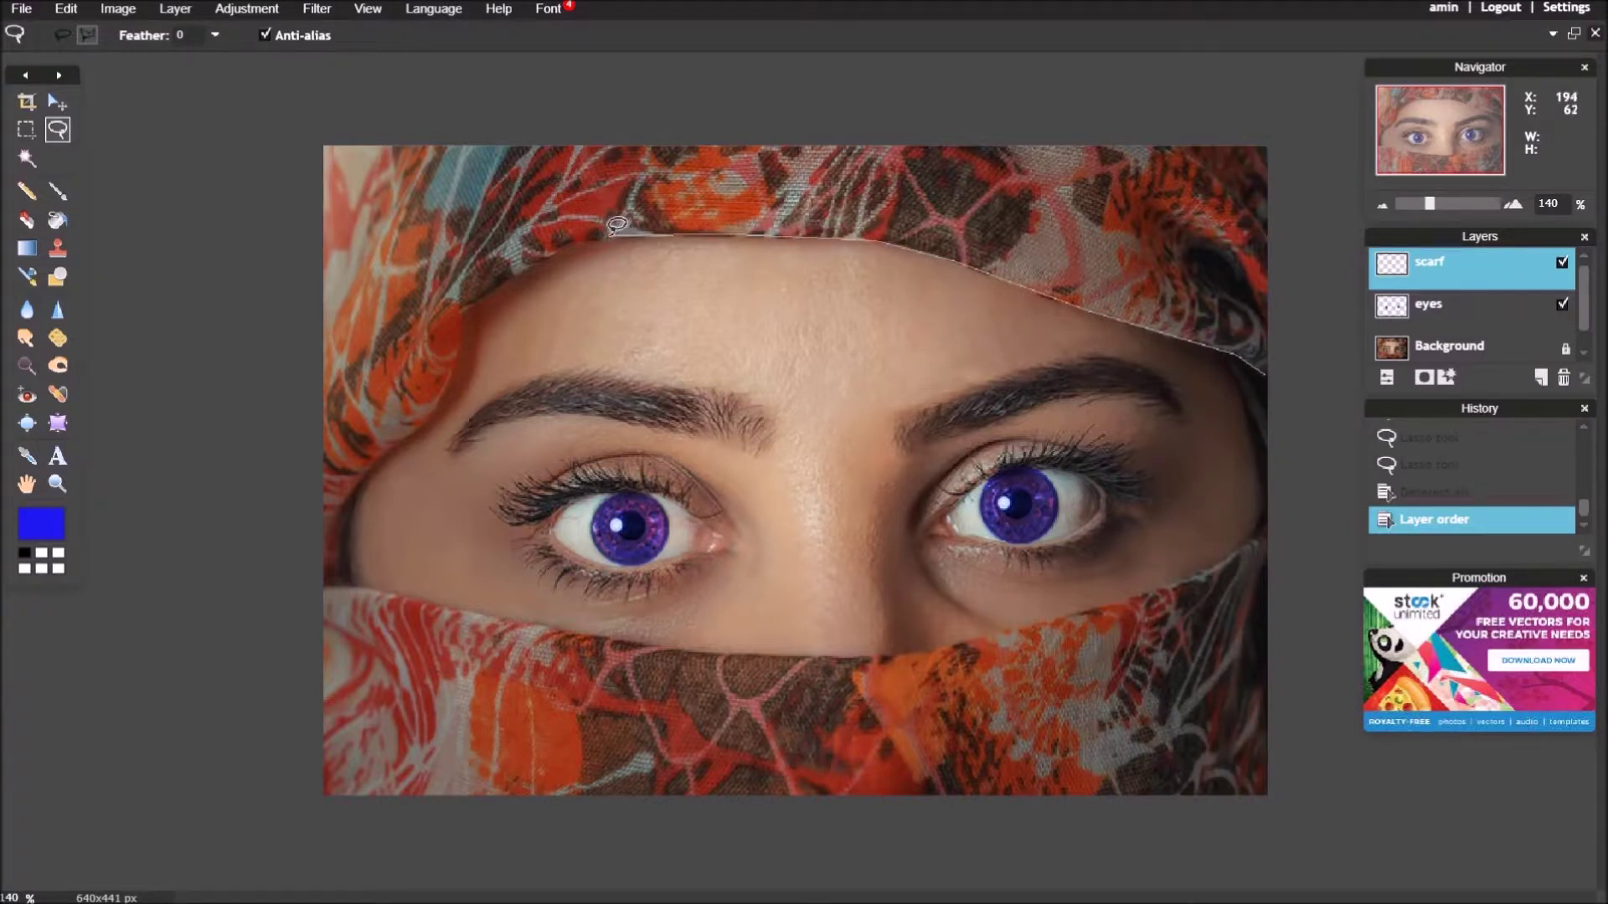
{"action": "left_click_drag", "start_coordinate": [618, 225], "coordinate": [509, 270]}
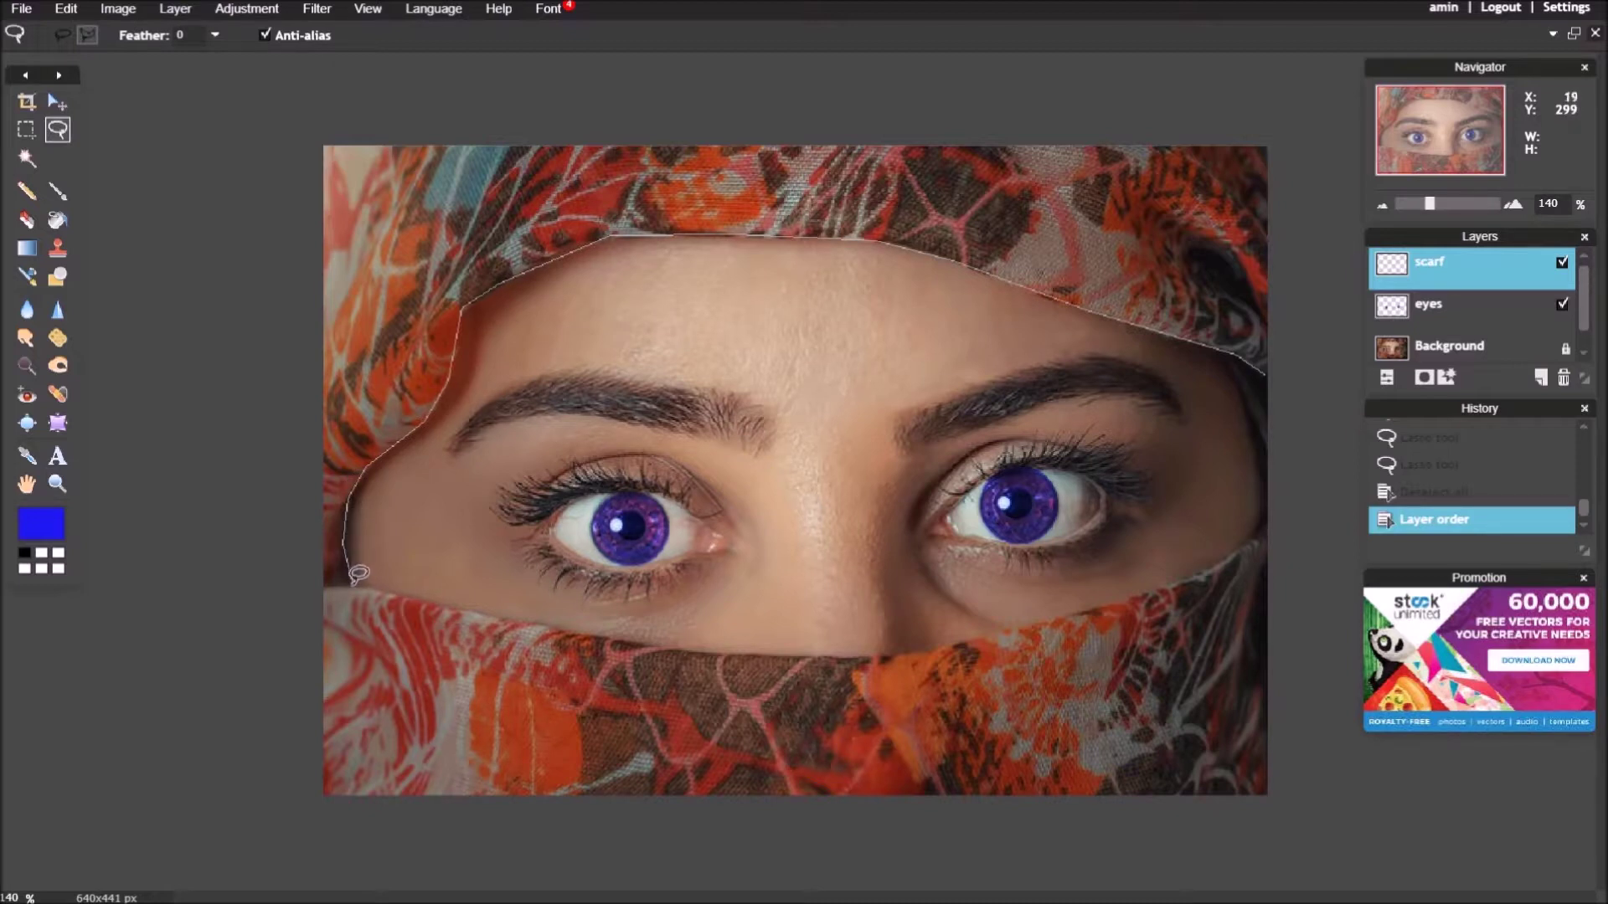
{"action": "mouse_move", "coordinate": [327, 583]}
{"action": "left_mouse_down"}
{"action": "mouse_move", "coordinate": [342, 174]}
{"action": "mouse_move", "coordinate": [323, 143]}
{"action": "mouse_move", "coordinate": [1274, 141]}
{"action": "left_mouse_up"}
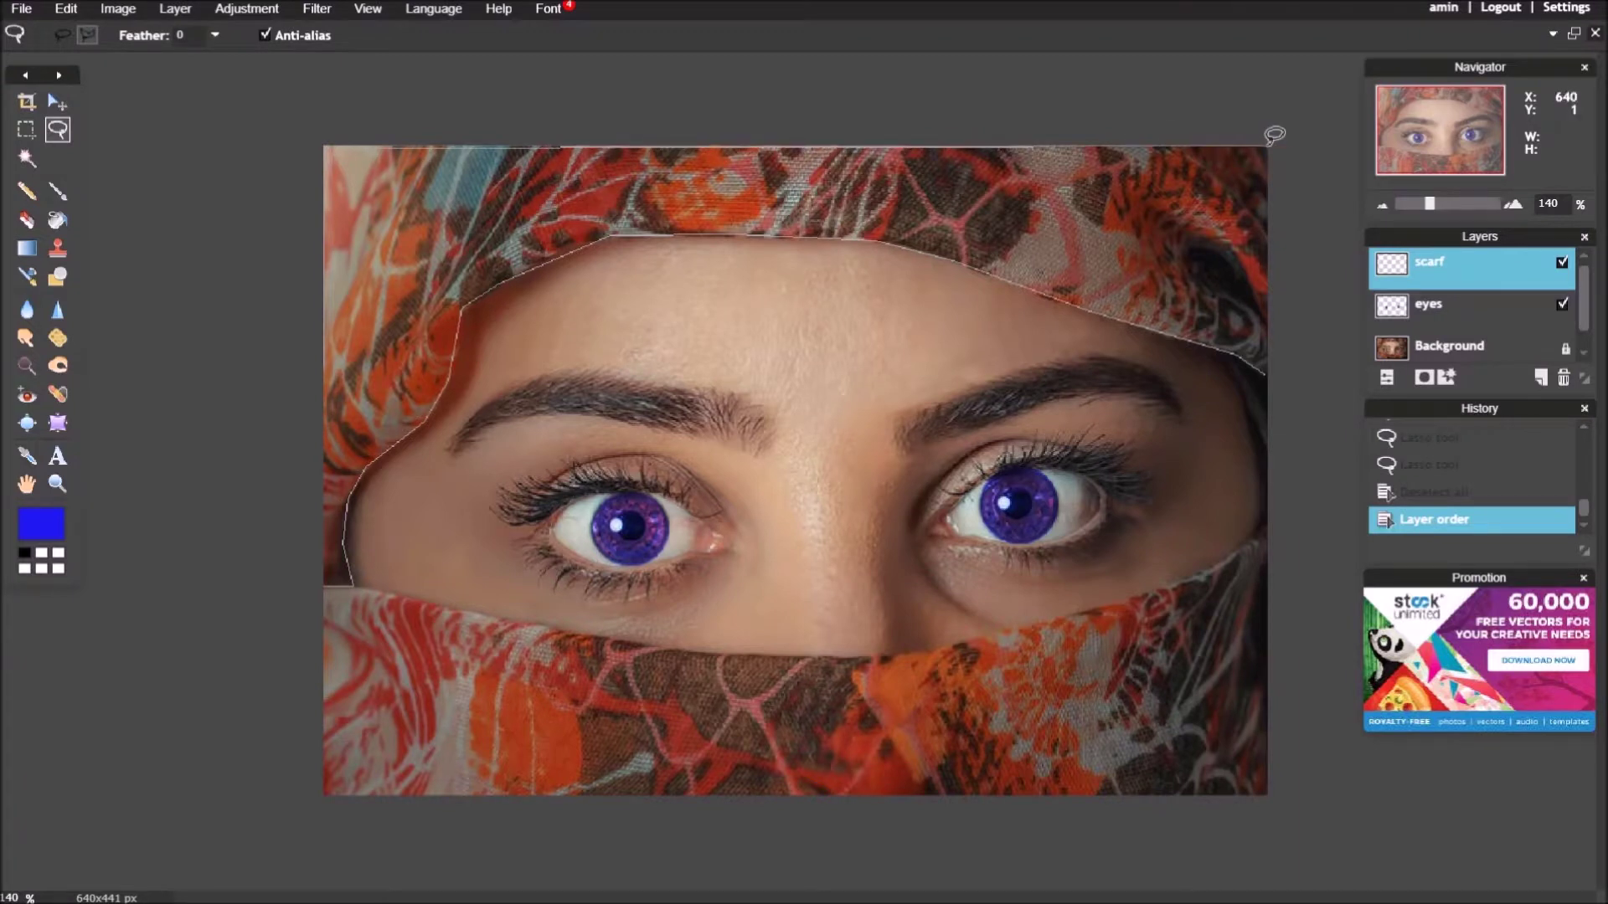
{"action": "left_click_drag", "start_coordinate": [1281, 255], "coordinate": [1266, 368]}
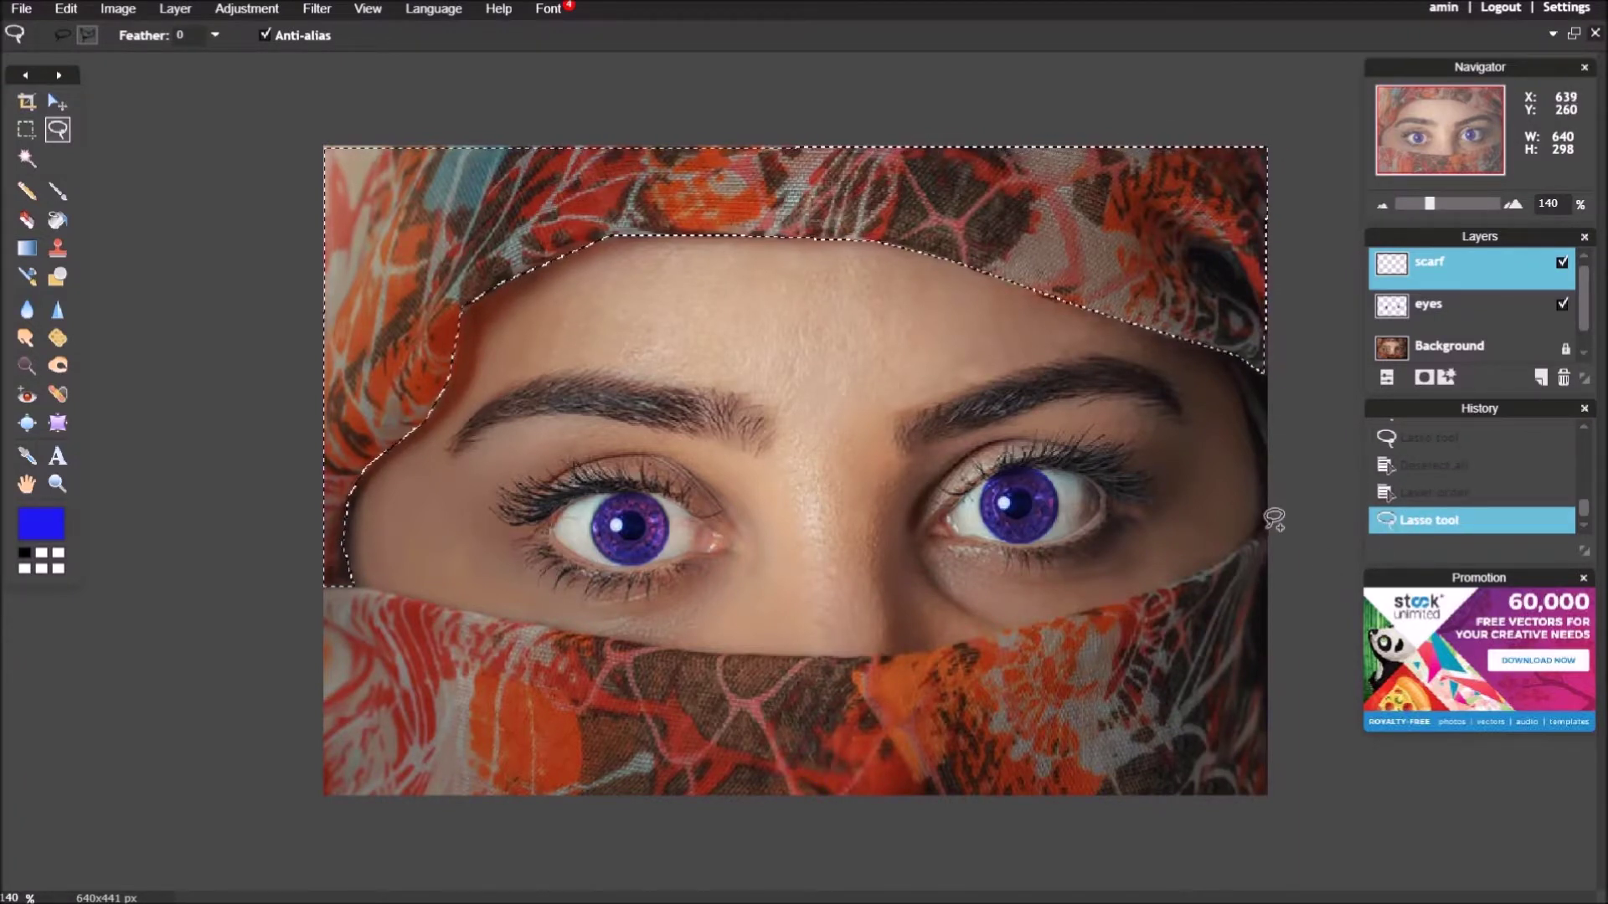
Step: Add a lasso outline around the scarf covering the lower face
{"action": "mouse_move", "coordinate": [1272, 519]}
{"action": "left_mouse_down"}
{"action": "mouse_move", "coordinate": [1208, 576]}
{"action": "mouse_move", "coordinate": [966, 647]}
{"action": "mouse_move", "coordinate": [850, 658]}
{"action": "mouse_move", "coordinate": [890, 649]}
{"action": "left_mouse_up"}
{"action": "left_click_drag", "start_coordinate": [765, 648], "coordinate": [447, 595]}
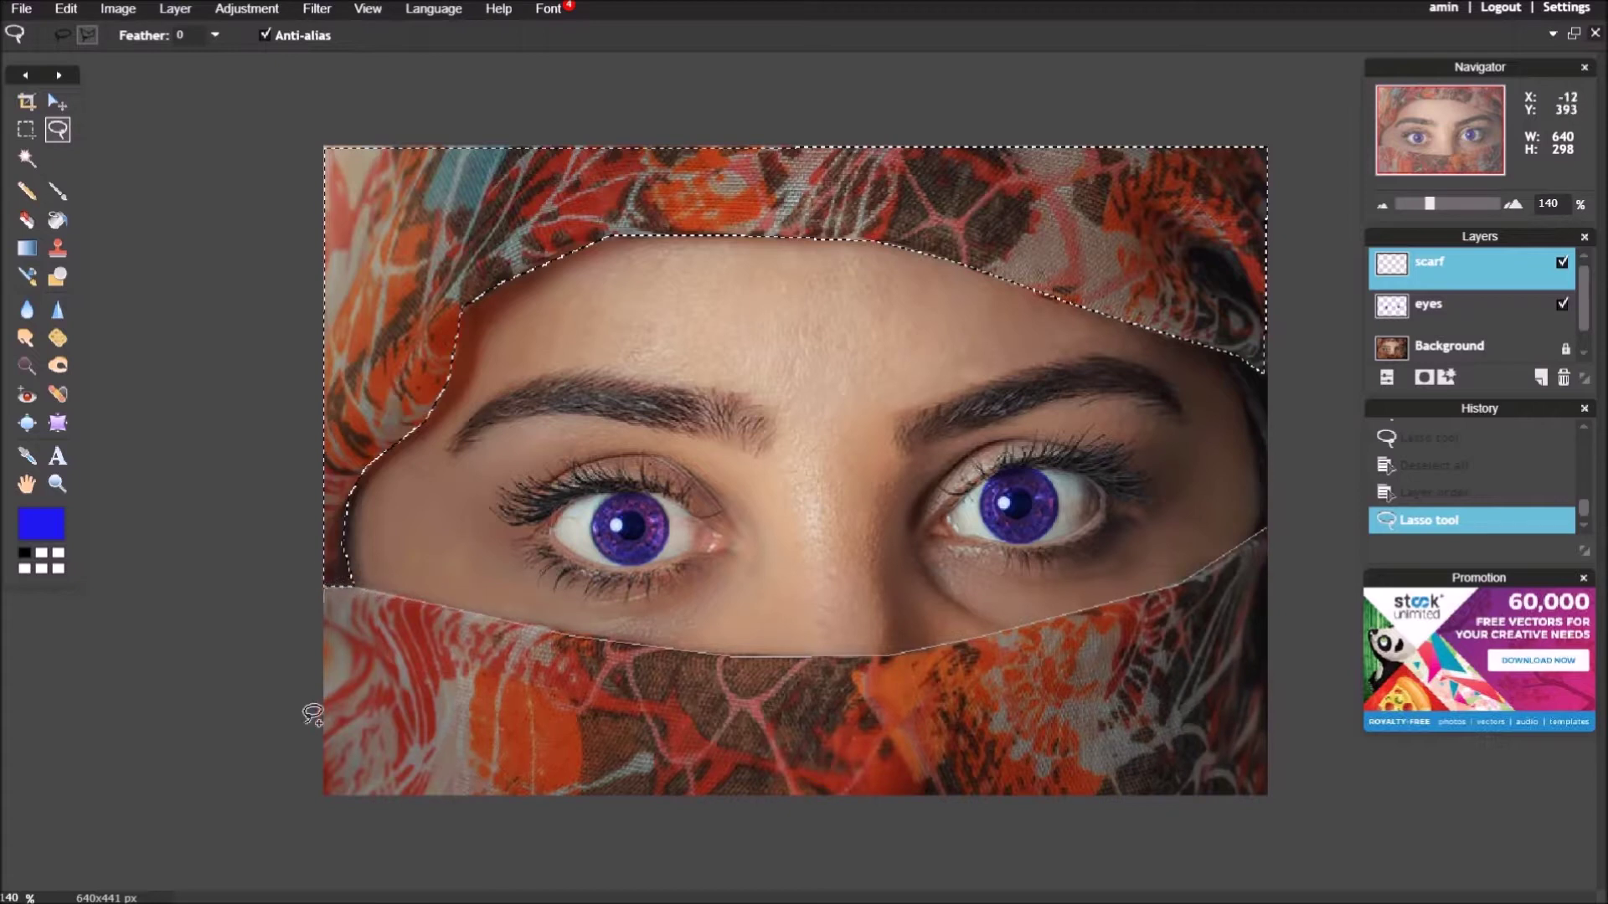
{"action": "mouse_move", "coordinate": [306, 725]}
{"action": "left_mouse_down"}
{"action": "mouse_move", "coordinate": [332, 788]}
{"action": "mouse_move", "coordinate": [930, 804]}
{"action": "mouse_move", "coordinate": [1267, 792]}
{"action": "mouse_move", "coordinate": [1276, 582]}
{"action": "left_mouse_up"}
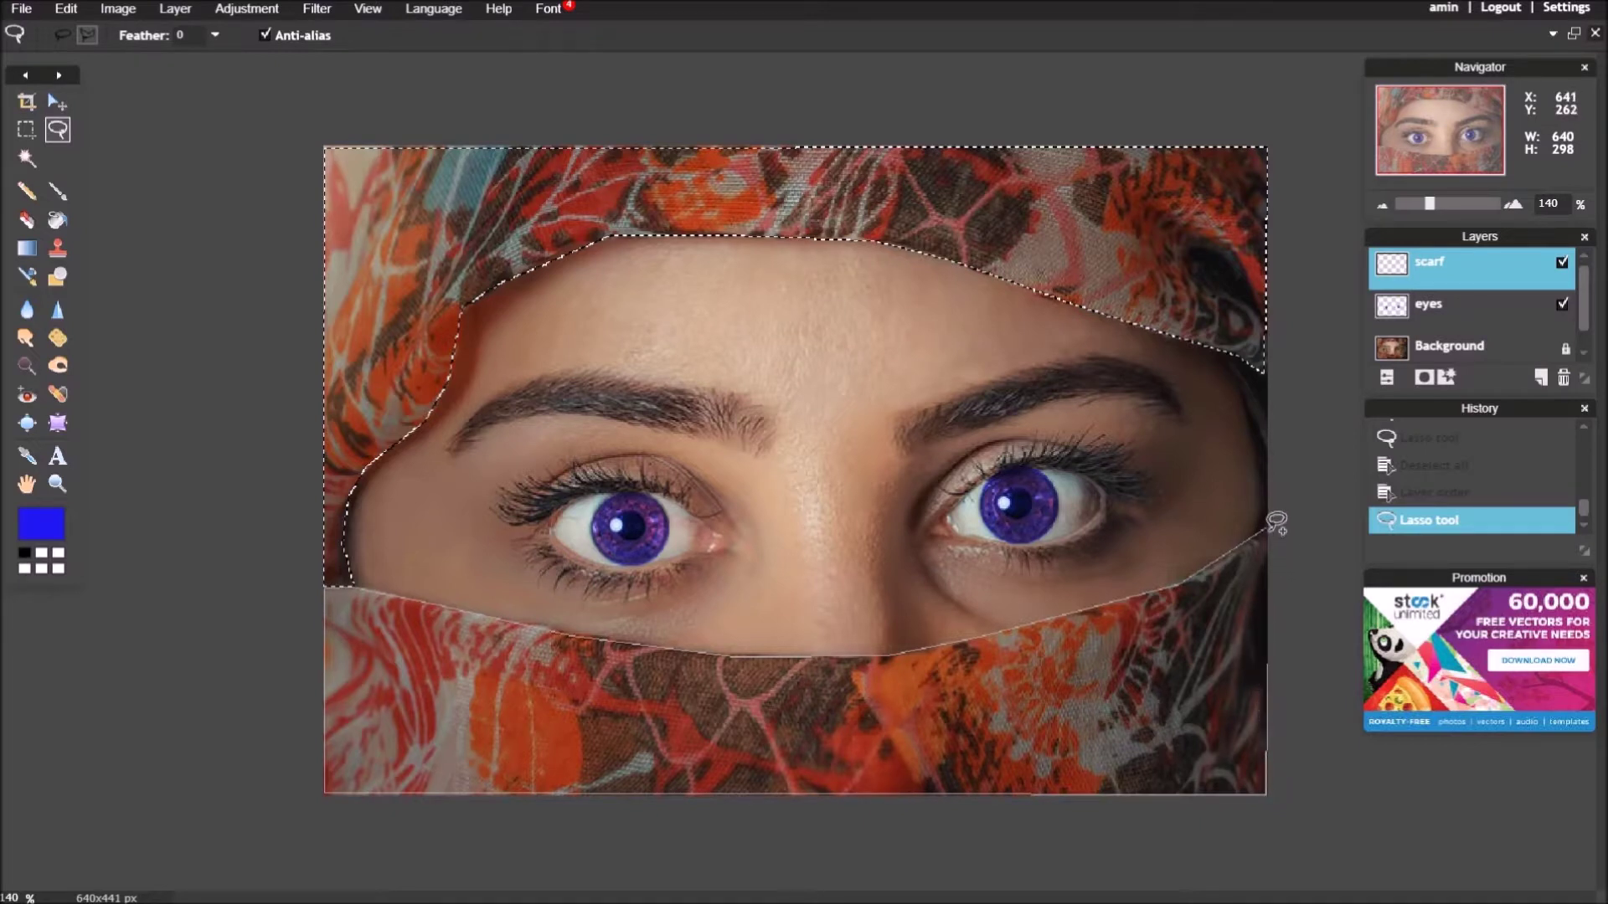
{"action": "left_click_drag", "start_coordinate": [1276, 523], "coordinate": [1275, 521]}
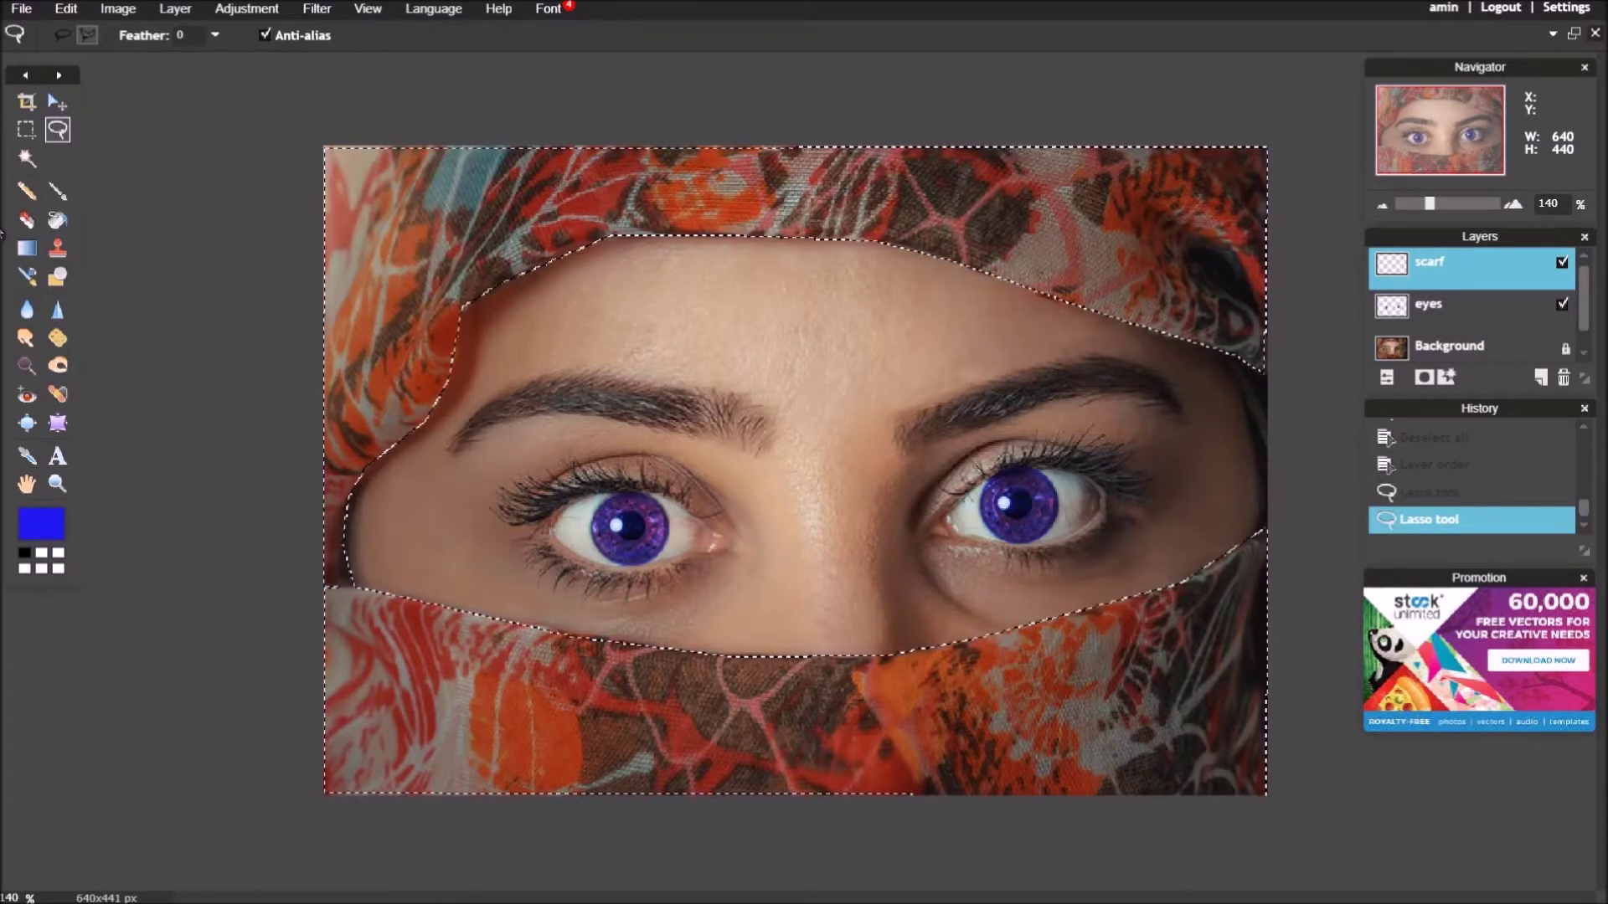
Step: Paint blue over the upper and lower scarf selections with the 70 soft brush
{"action": "left_click", "coordinate": [57, 191]}
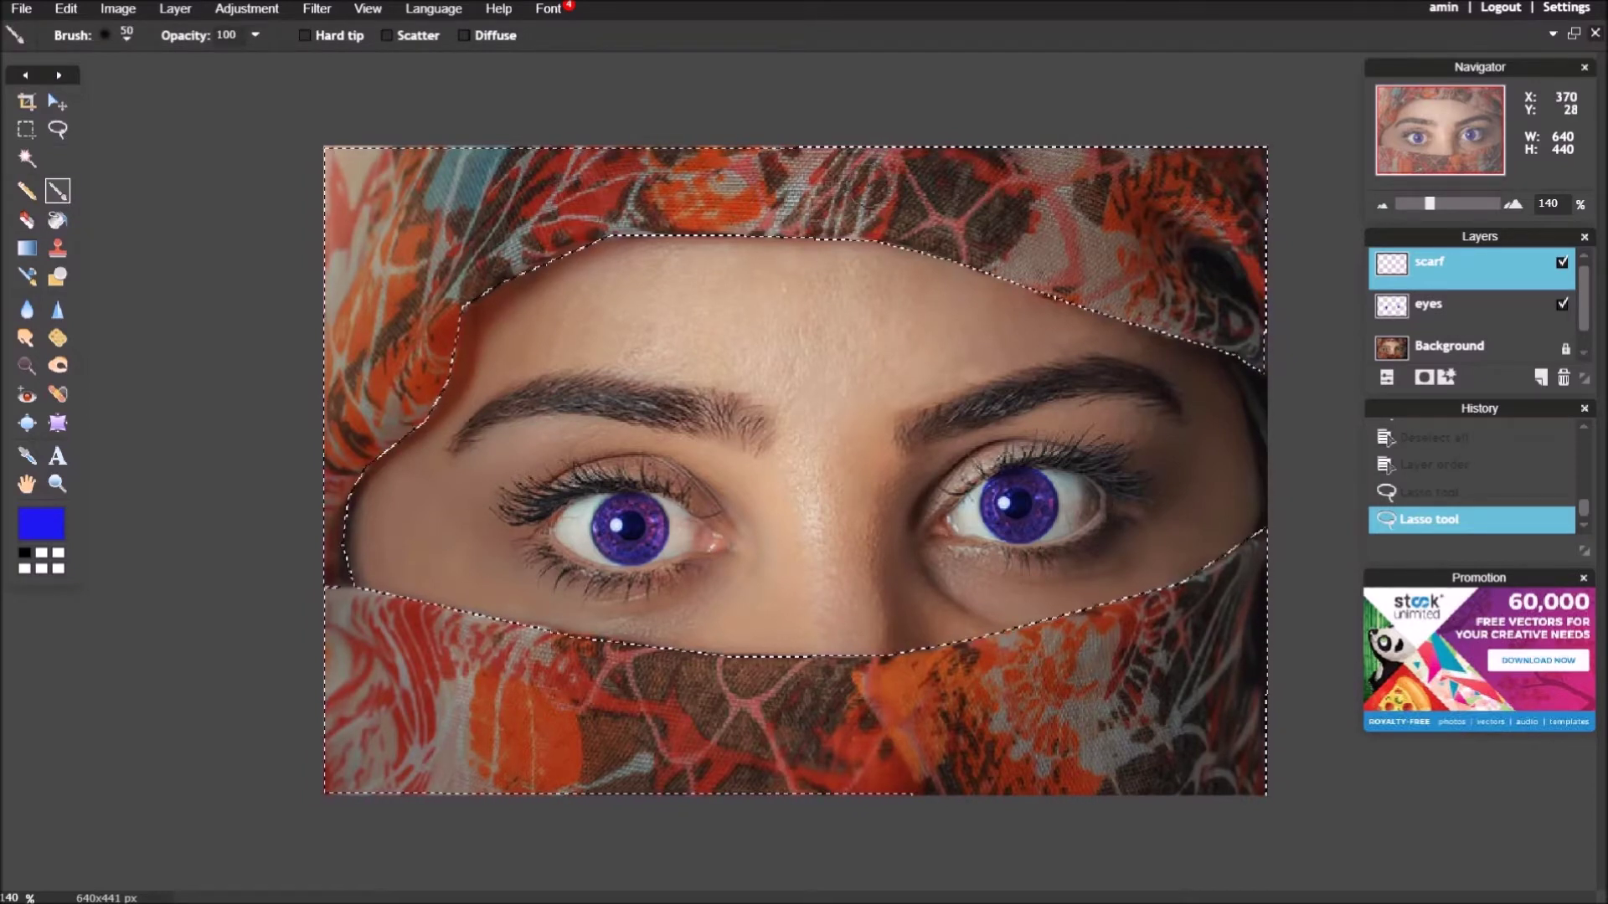
{"action": "left_click", "coordinate": [127, 37]}
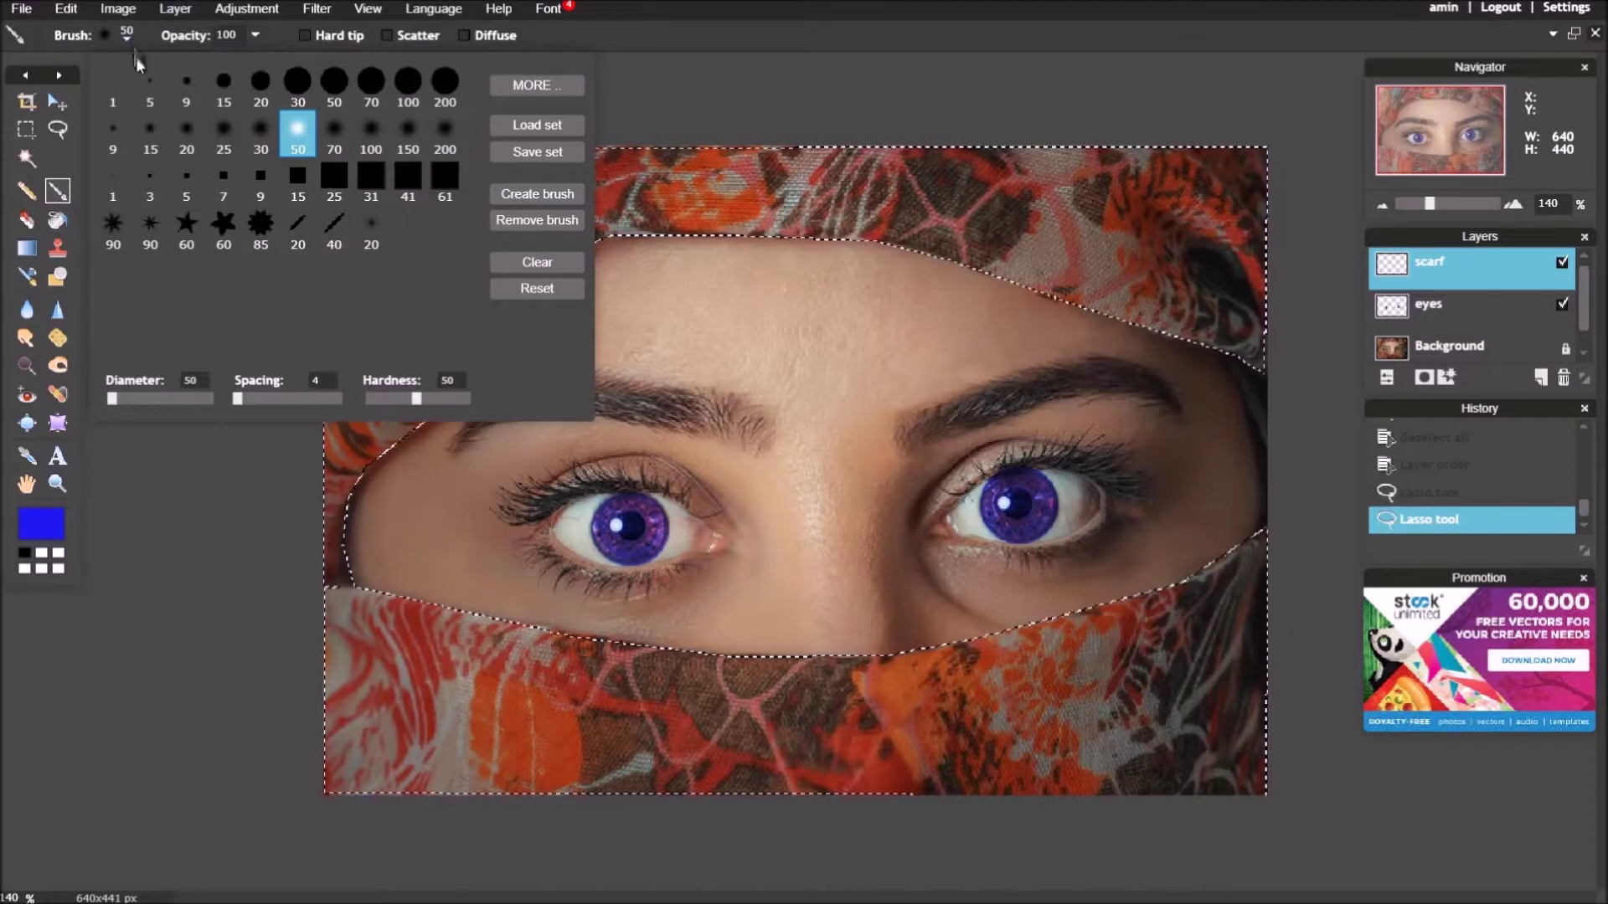
{"action": "left_click", "coordinate": [334, 134]}
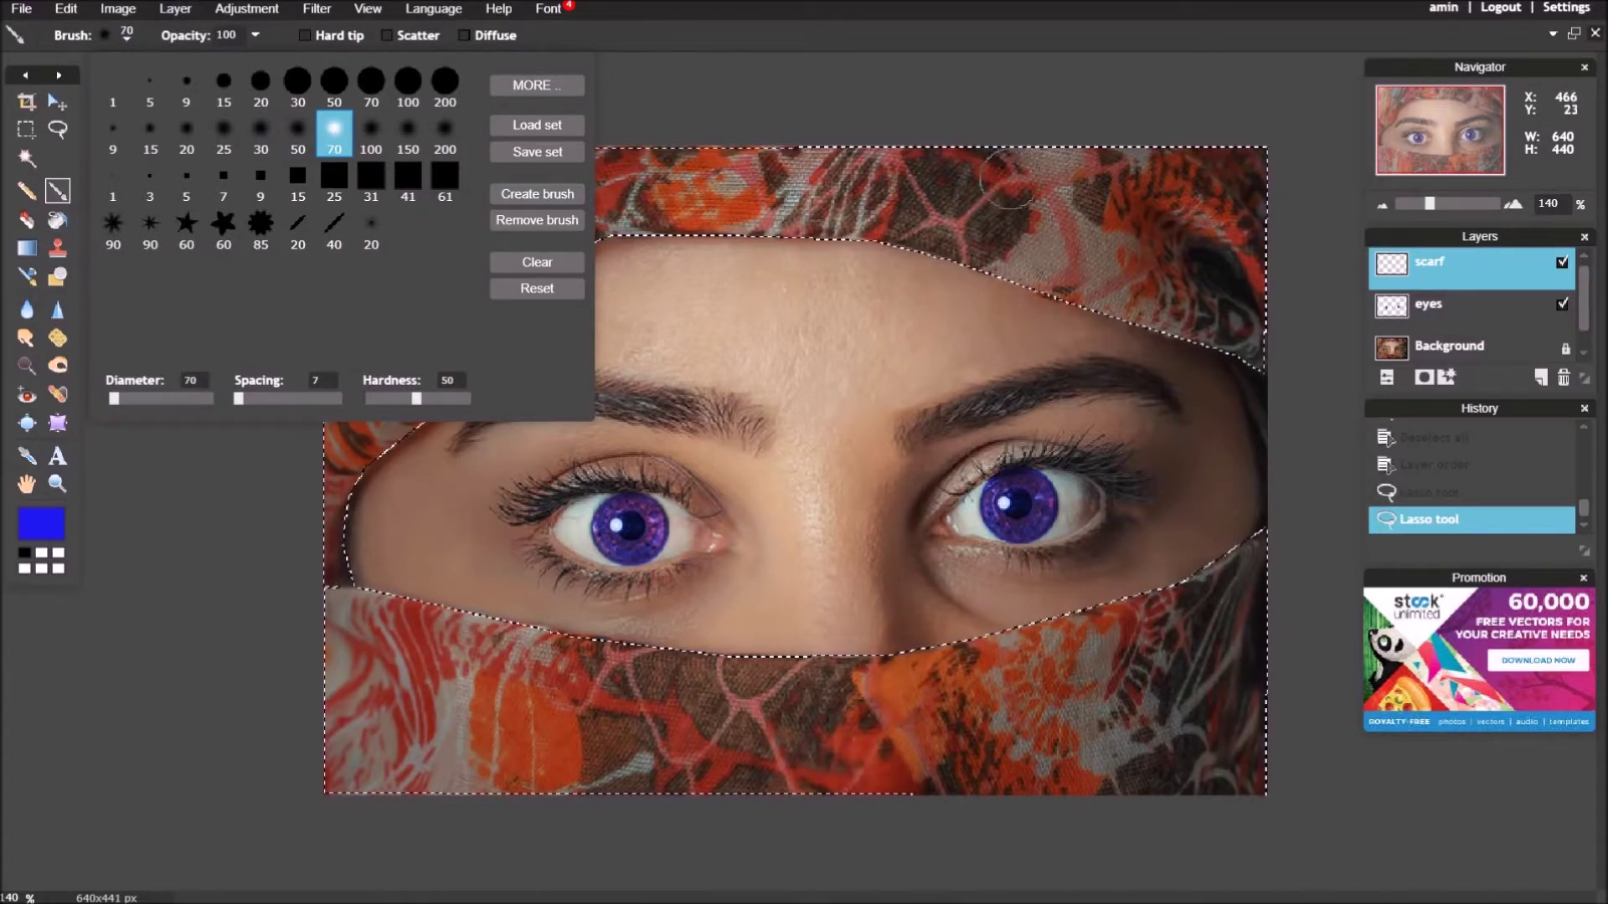
{"action": "left_click", "coordinate": [1222, 189]}
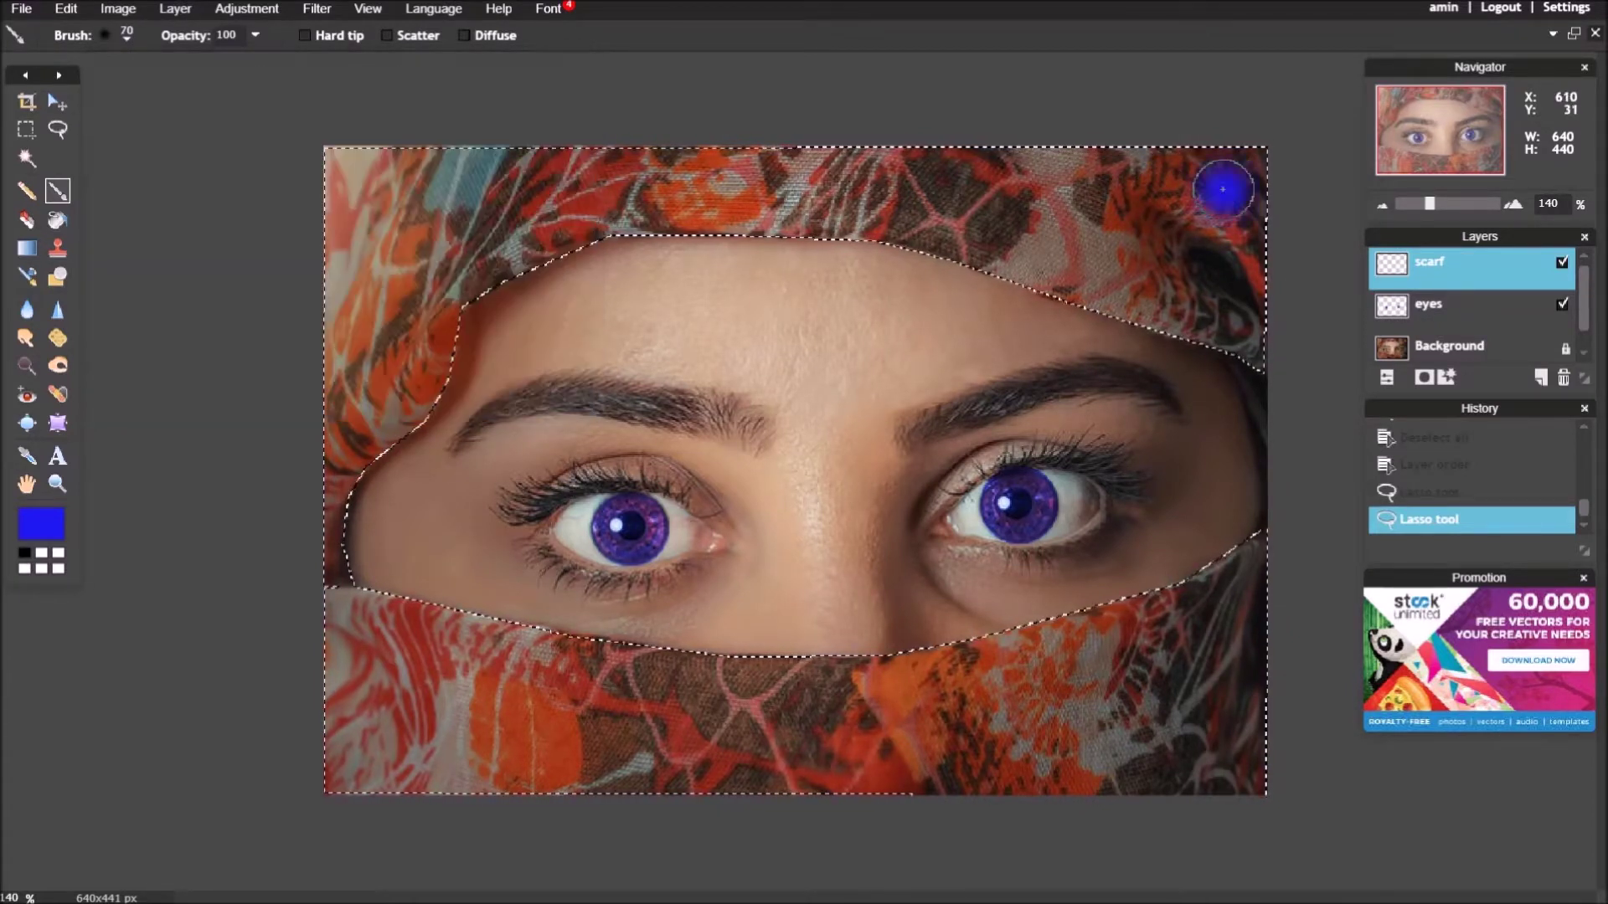
{"action": "mouse_move", "coordinate": [1222, 190]}
{"action": "left_mouse_down"}
{"action": "mouse_move", "coordinate": [1243, 164]}
{"action": "mouse_move", "coordinate": [803, 167]}
{"action": "mouse_move", "coordinate": [923, 184]}
{"action": "mouse_move", "coordinate": [859, 205]}
{"action": "mouse_move", "coordinate": [1031, 247]}
{"action": "mouse_move", "coordinate": [1249, 336]}
{"action": "mouse_move", "coordinate": [1257, 177]}
{"action": "mouse_move", "coordinate": [1070, 194]}
{"action": "mouse_move", "coordinate": [1209, 282]}
{"action": "mouse_move", "coordinate": [1124, 225]}
{"action": "mouse_move", "coordinate": [1201, 266]}
{"action": "mouse_move", "coordinate": [718, 179]}
{"action": "mouse_move", "coordinate": [330, 186]}
{"action": "mouse_move", "coordinate": [430, 171]}
{"action": "mouse_move", "coordinate": [795, 181]}
{"action": "mouse_move", "coordinate": [891, 206]}
{"action": "mouse_move", "coordinate": [556, 223]}
{"action": "mouse_move", "coordinate": [408, 331]}
{"action": "mouse_move", "coordinate": [516, 188]}
{"action": "mouse_move", "coordinate": [331, 261]}
{"action": "mouse_move", "coordinate": [329, 312]}
{"action": "mouse_move", "coordinate": [319, 203]}
{"action": "mouse_move", "coordinate": [323, 557]}
{"action": "mouse_move", "coordinate": [368, 421]}
{"action": "mouse_move", "coordinate": [439, 328]}
{"action": "mouse_move", "coordinate": [461, 267]}
{"action": "mouse_move", "coordinate": [303, 386]}
{"action": "mouse_move", "coordinate": [347, 269]}
{"action": "mouse_move", "coordinate": [349, 367]}
{"action": "mouse_move", "coordinate": [372, 335]}
{"action": "left_mouse_up"}
{"action": "mouse_move", "coordinate": [1235, 591]}
{"action": "left_mouse_down"}
{"action": "mouse_move", "coordinate": [1150, 638]}
{"action": "mouse_move", "coordinate": [1252, 611]}
{"action": "mouse_move", "coordinate": [1063, 765]}
{"action": "mouse_move", "coordinate": [678, 728]}
{"action": "mouse_move", "coordinate": [1178, 645]}
{"action": "mouse_move", "coordinate": [955, 655]}
{"action": "mouse_move", "coordinate": [469, 624]}
{"action": "mouse_move", "coordinate": [328, 638]}
{"action": "mouse_move", "coordinate": [359, 617]}
{"action": "mouse_move", "coordinate": [829, 706]}
{"action": "mouse_move", "coordinate": [506, 750]}
{"action": "mouse_move", "coordinate": [448, 820]}
{"action": "mouse_move", "coordinate": [546, 775]}
{"action": "mouse_move", "coordinate": [1127, 729]}
{"action": "left_mouse_up"}
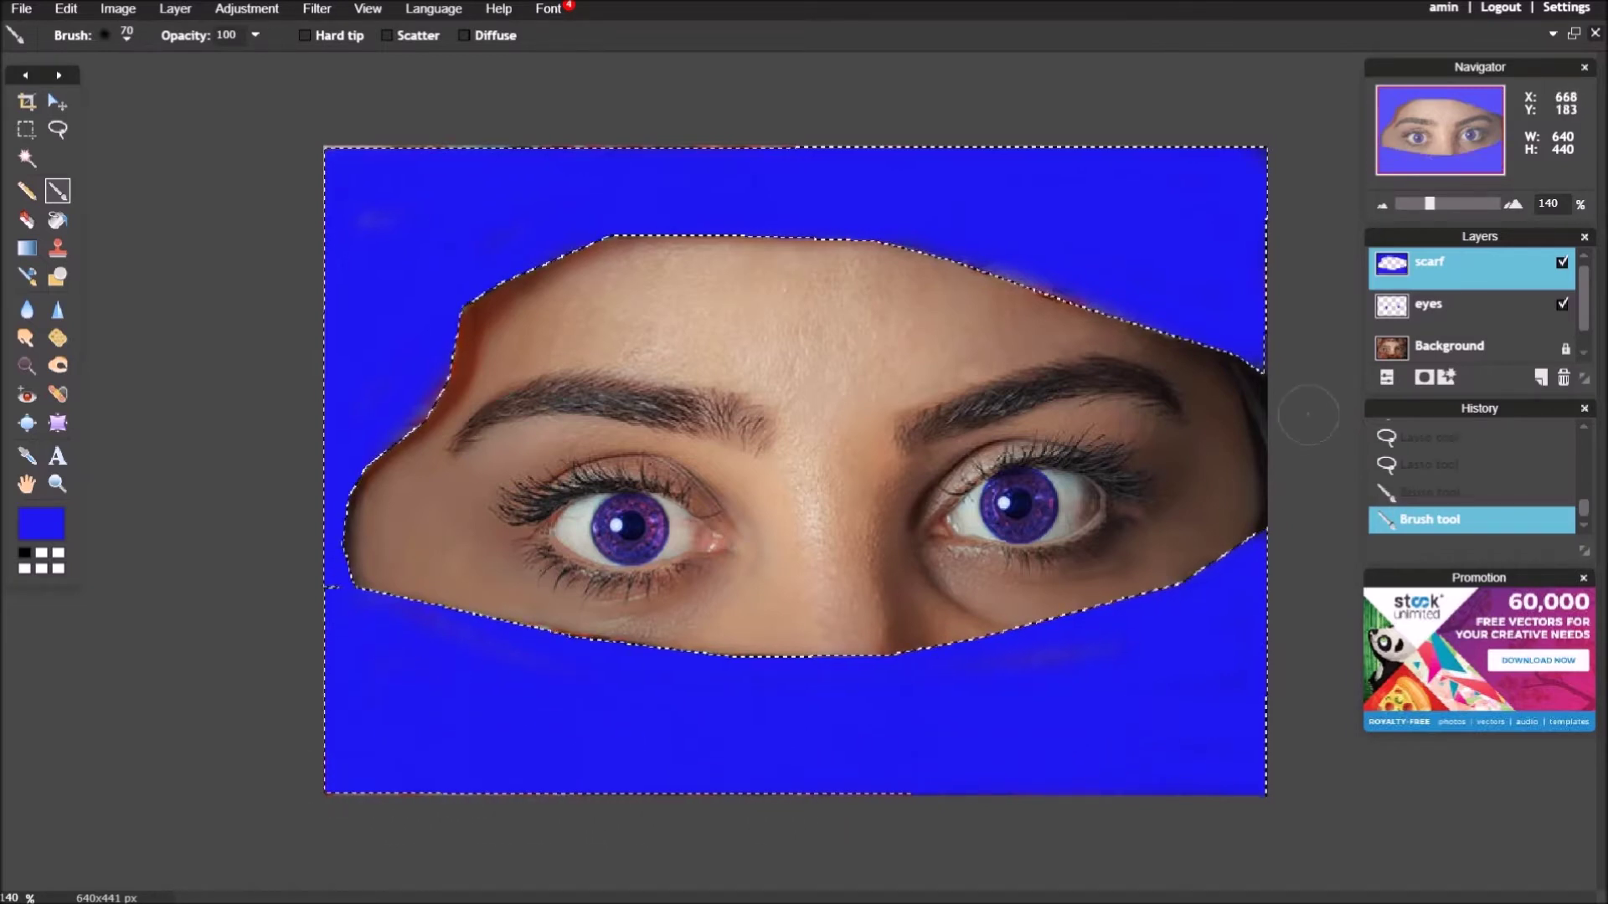
{"action": "left_click", "coordinate": [1388, 379]}
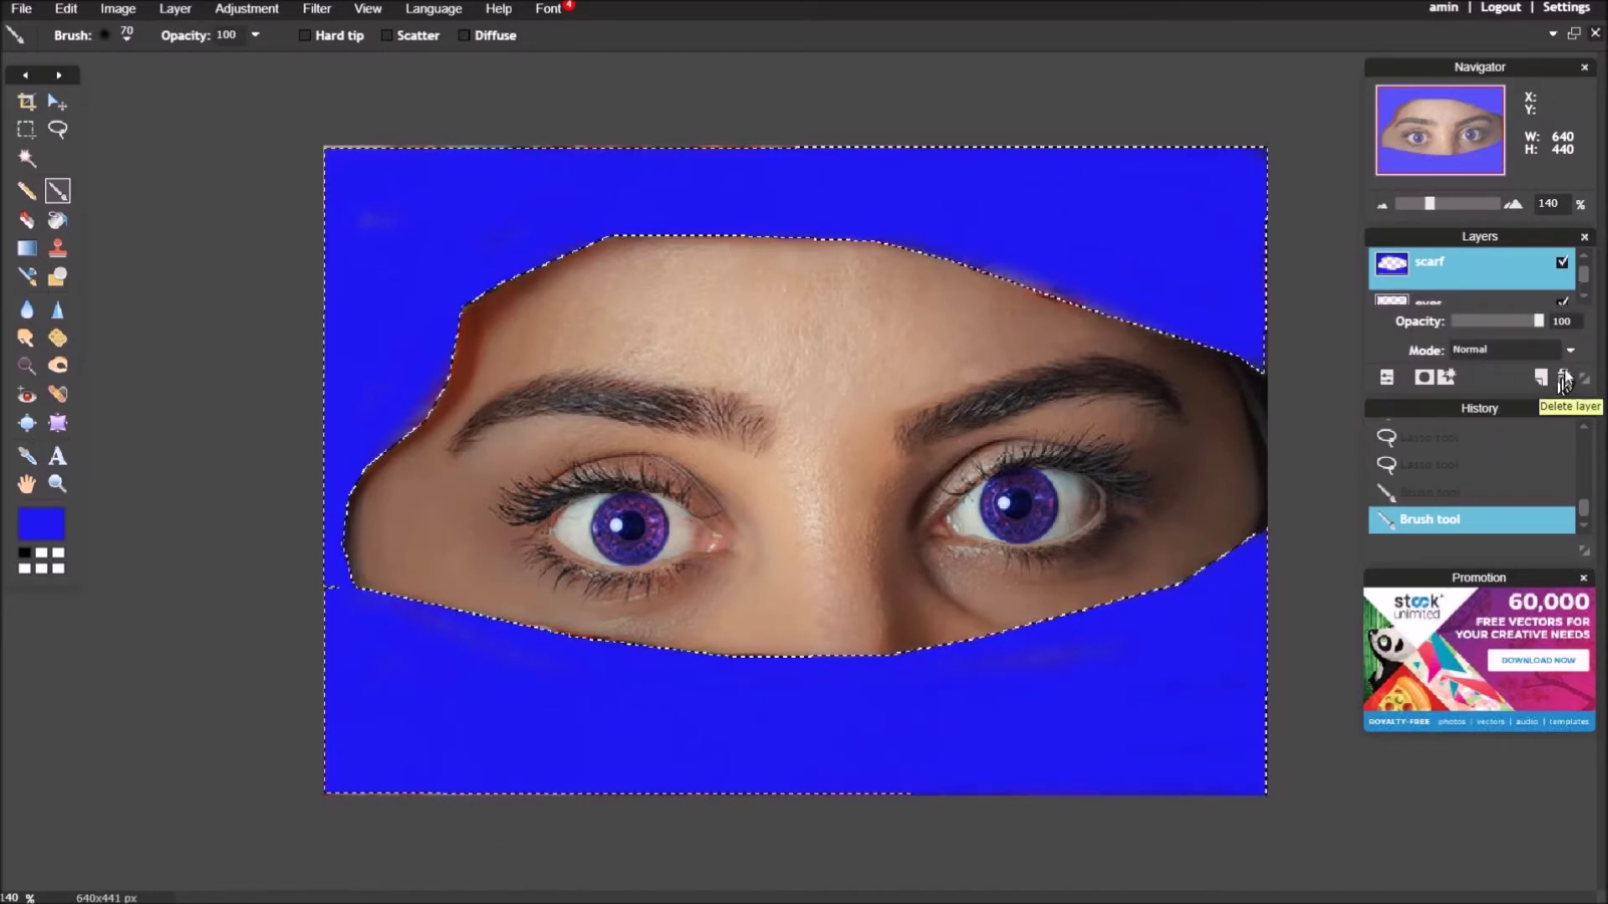
Step: Switch the scarf layer to Overlay mode at about 59% opacity and clear the selection
{"action": "left_click", "coordinate": [1571, 350]}
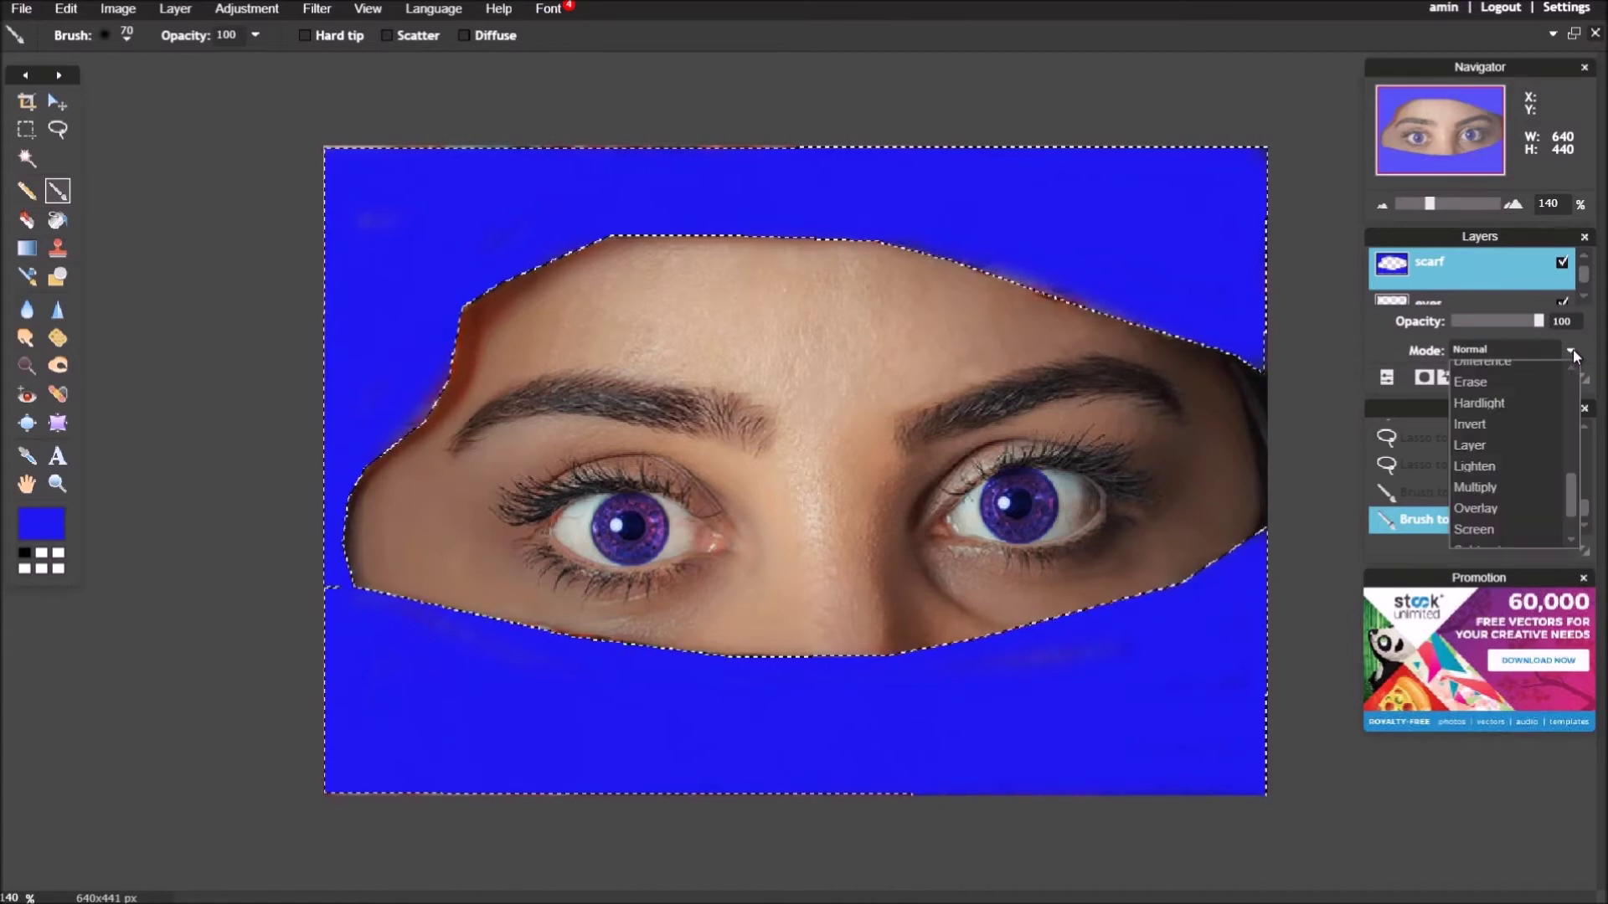
{"action": "left_click", "coordinate": [1490, 509]}
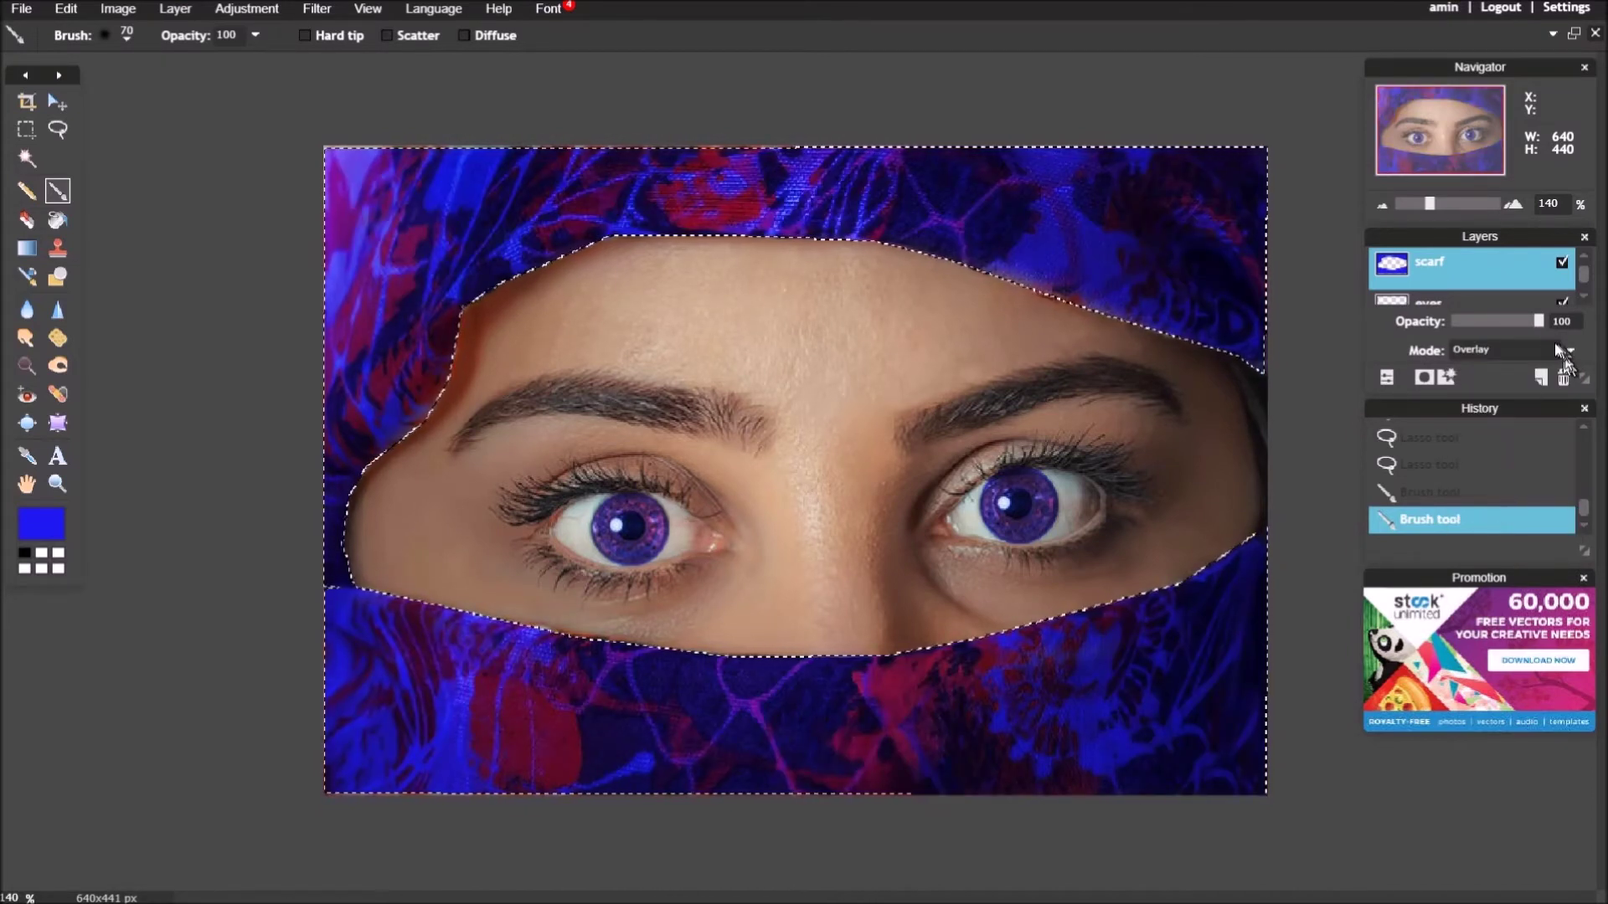
{"action": "left_click_drag", "start_coordinate": [1535, 320], "coordinate": [1517, 320]}
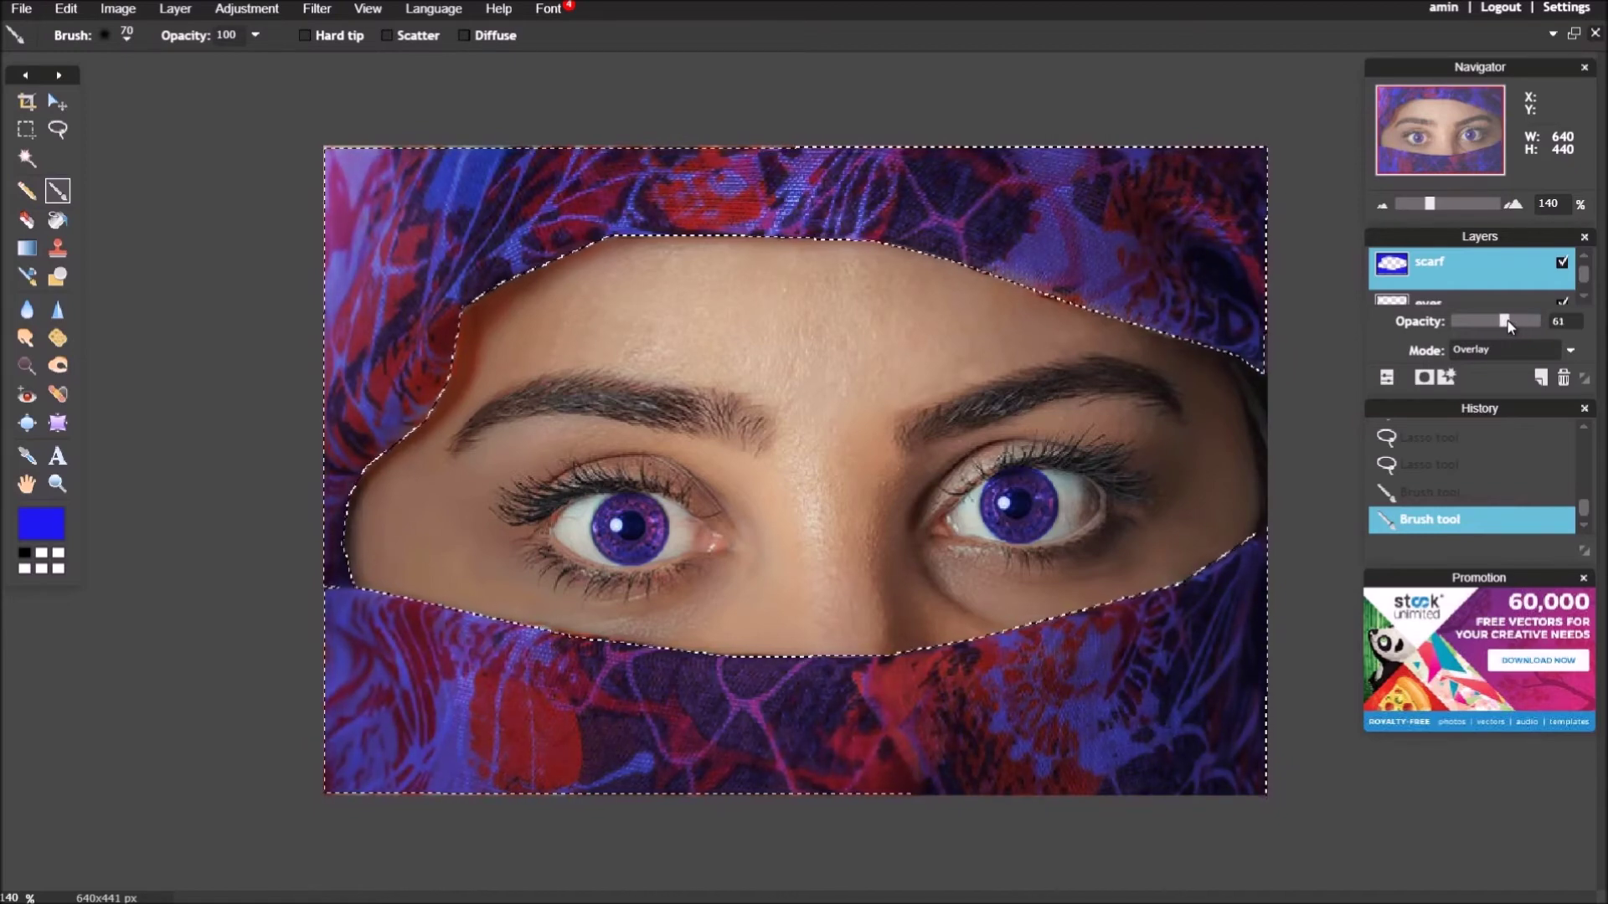
{"action": "left_click_drag", "start_coordinate": [1507, 324], "coordinate": [1506, 325]}
{"action": "left_click", "coordinate": [1387, 378]}
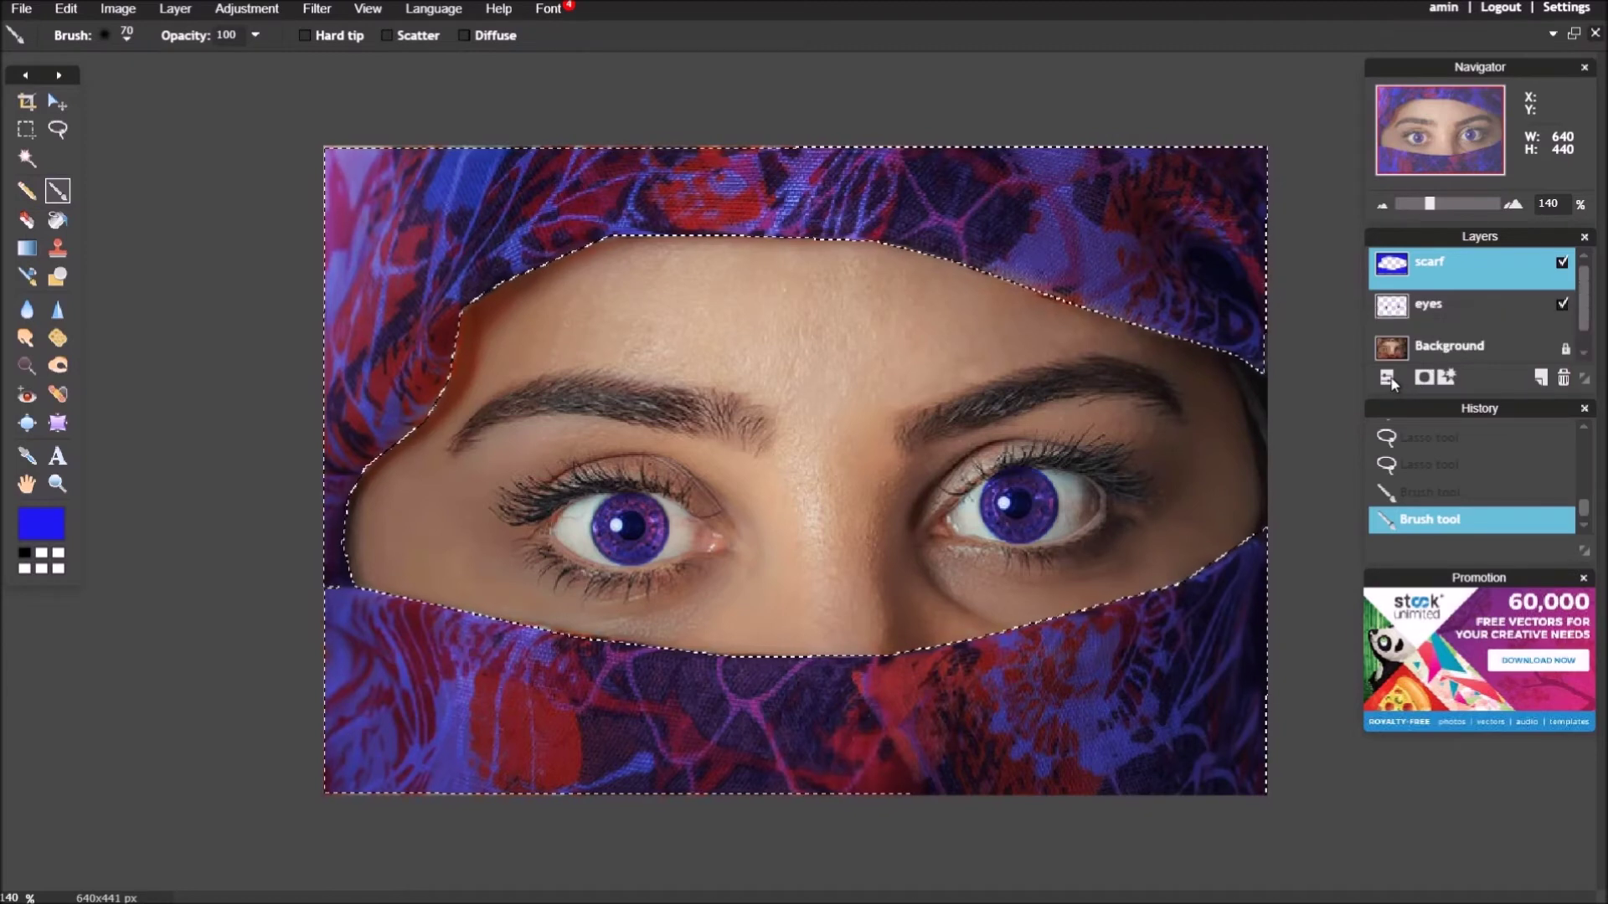
{"action": "key", "text": "ctrl+d"}
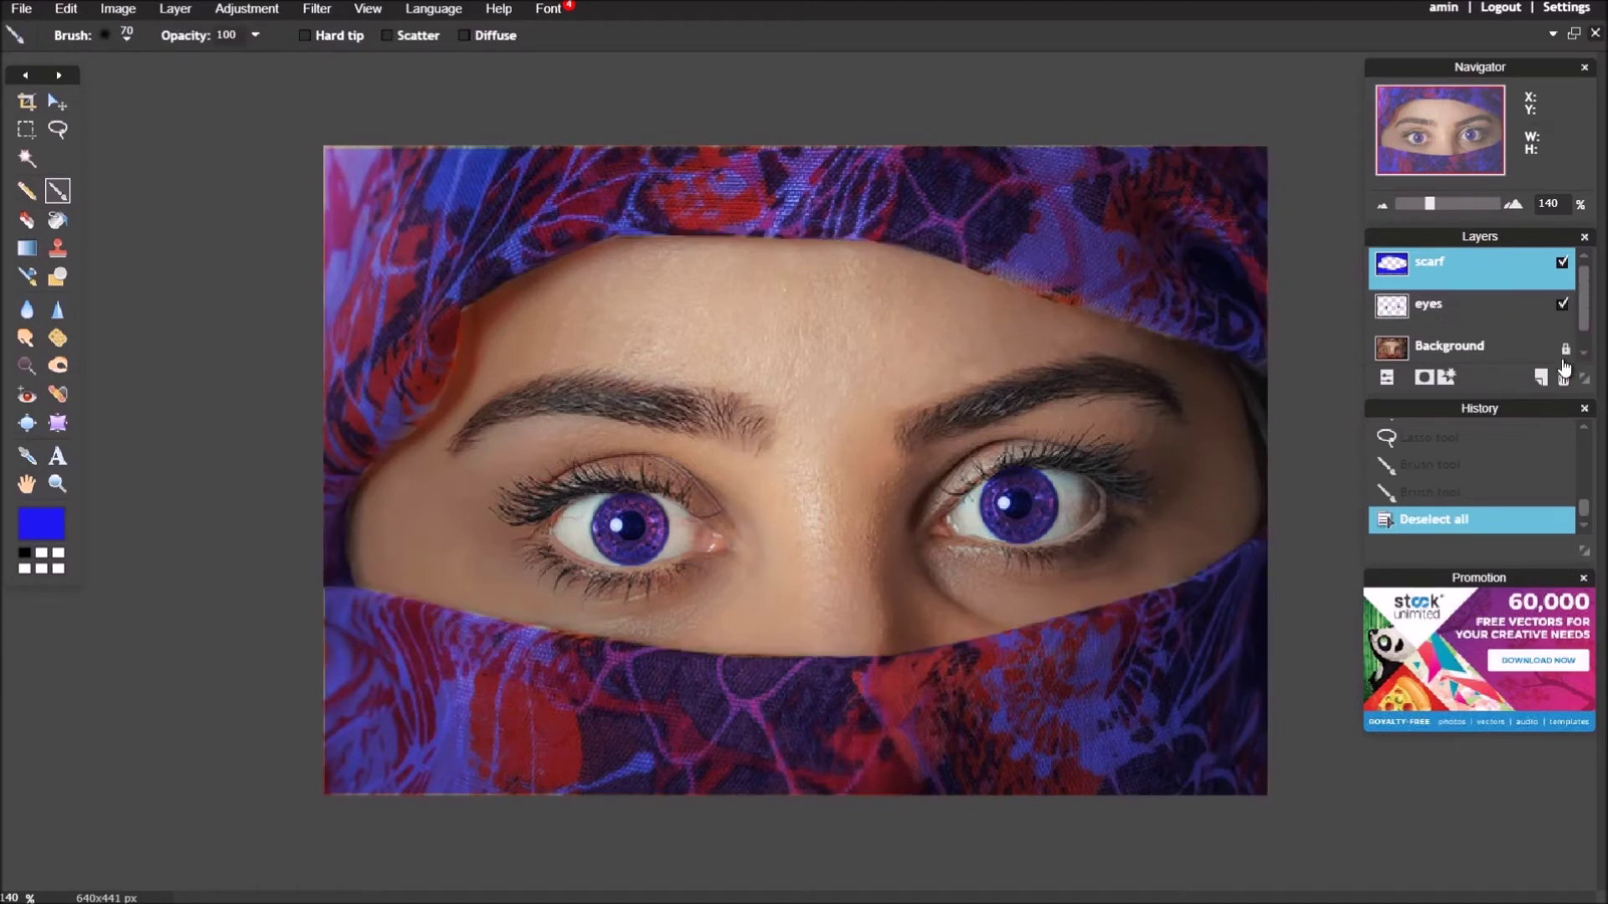
Step: Hide then re-show the scarf and eyes layers to compare before and after recolouring
{"action": "left_click", "coordinate": [1562, 263]}
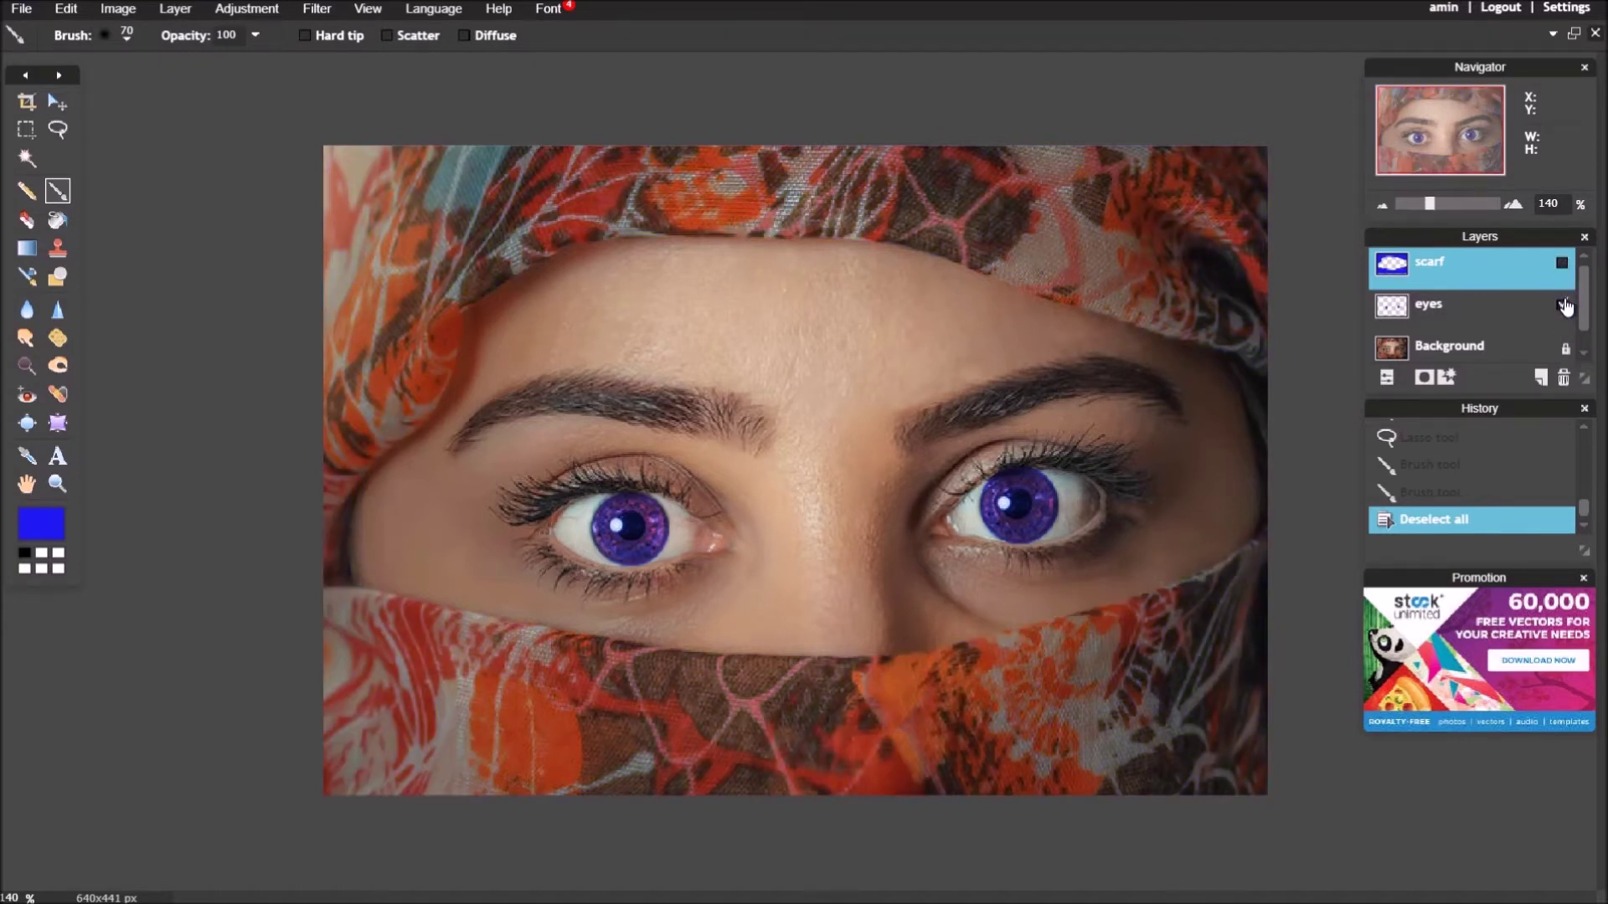
{"action": "left_click", "coordinate": [1563, 305]}
{"action": "left_click", "coordinate": [1563, 304]}
{"action": "left_click", "coordinate": [1562, 264]}
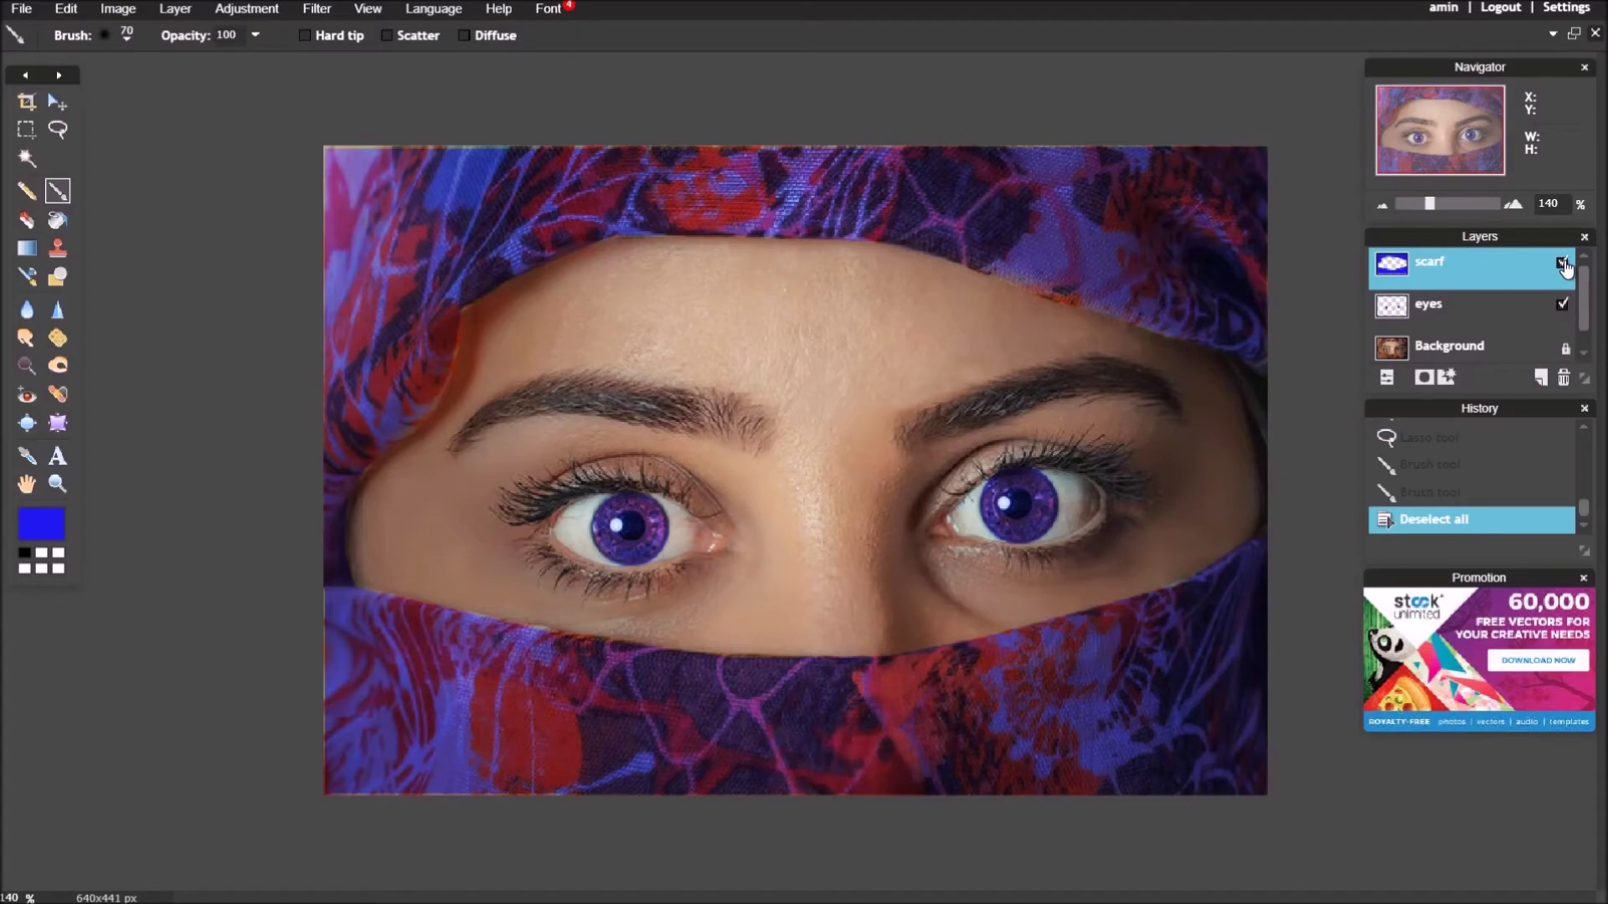